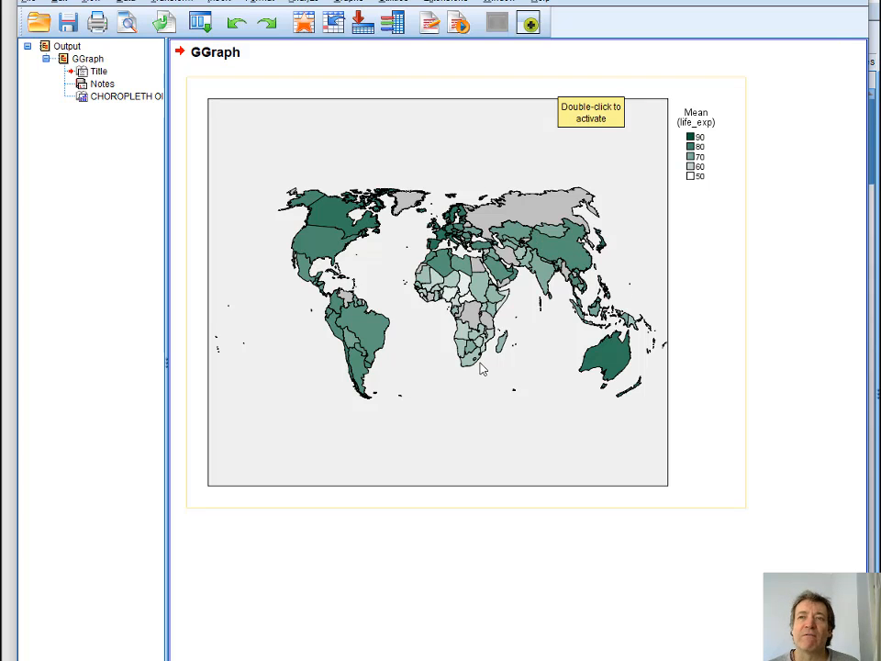
# - Open the map file selection for the Choropleth of Means graph in the Graphboard Template Chooser
pyautogui.hotkey('alt', 'Tab')
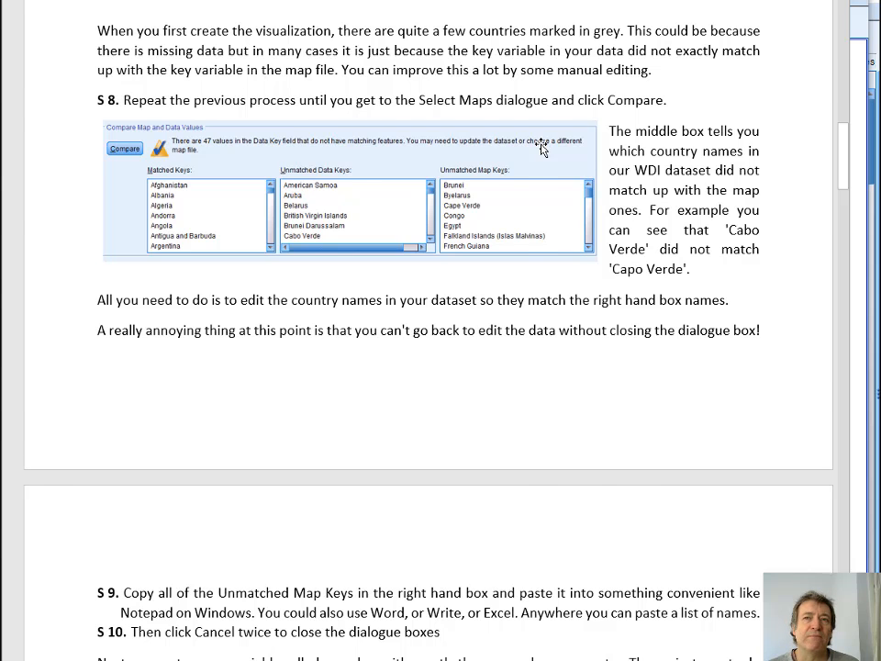
pyautogui.hotkey('alt', 'Tab')
pyautogui.click(250, 11)
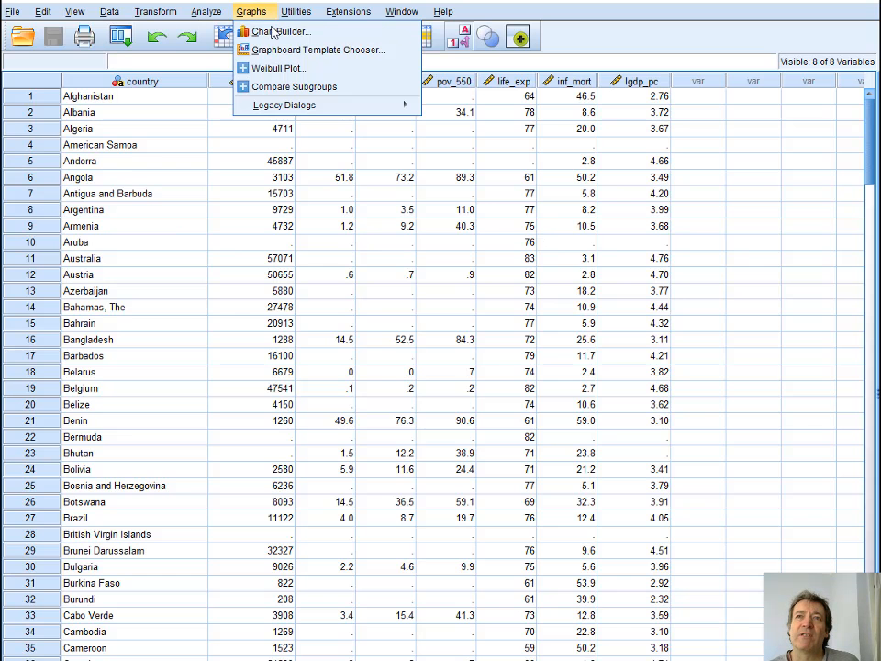
pyautogui.click(382, 54)
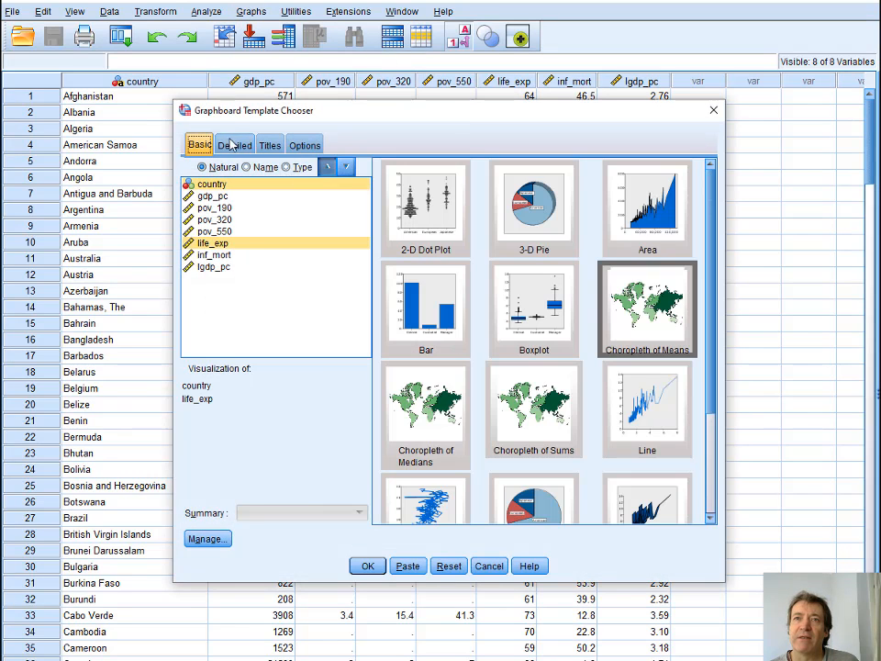
pyautogui.click(232, 145)
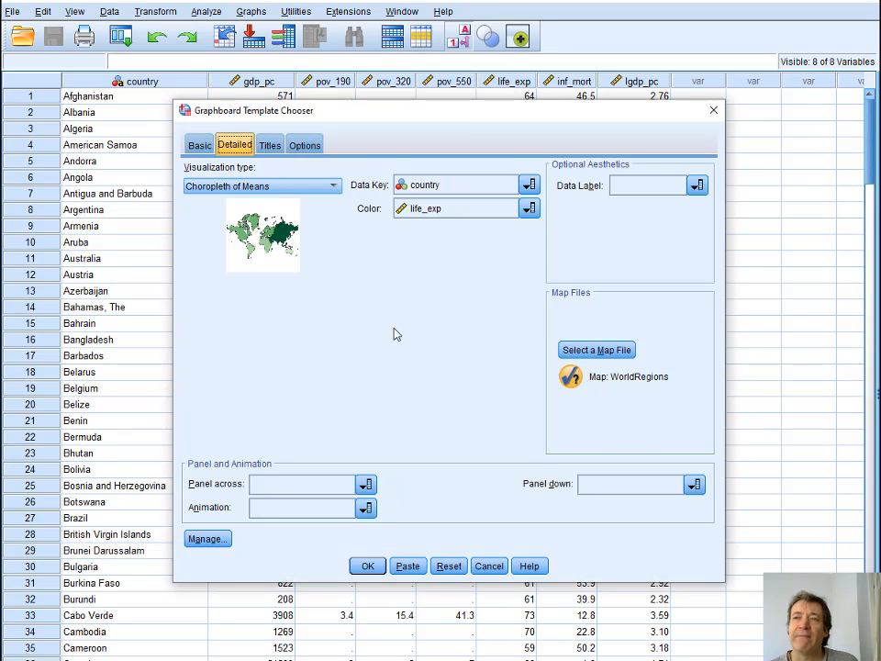
pyautogui.click(594, 352)
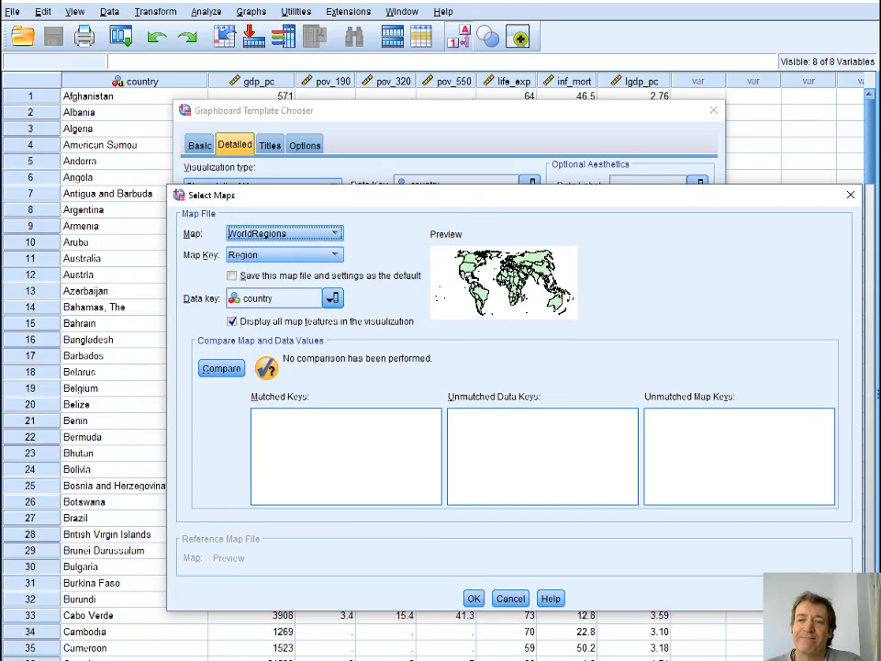
# - Compare the WorldRegions map keys with the country data key and look through the matched keys
pyautogui.click(474, 597)
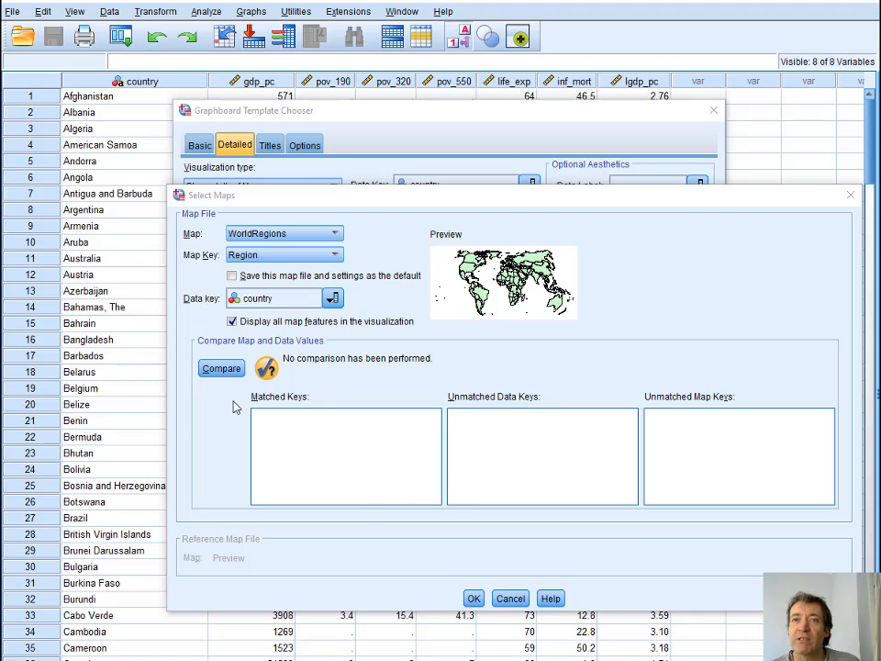
pyautogui.click(228, 367)
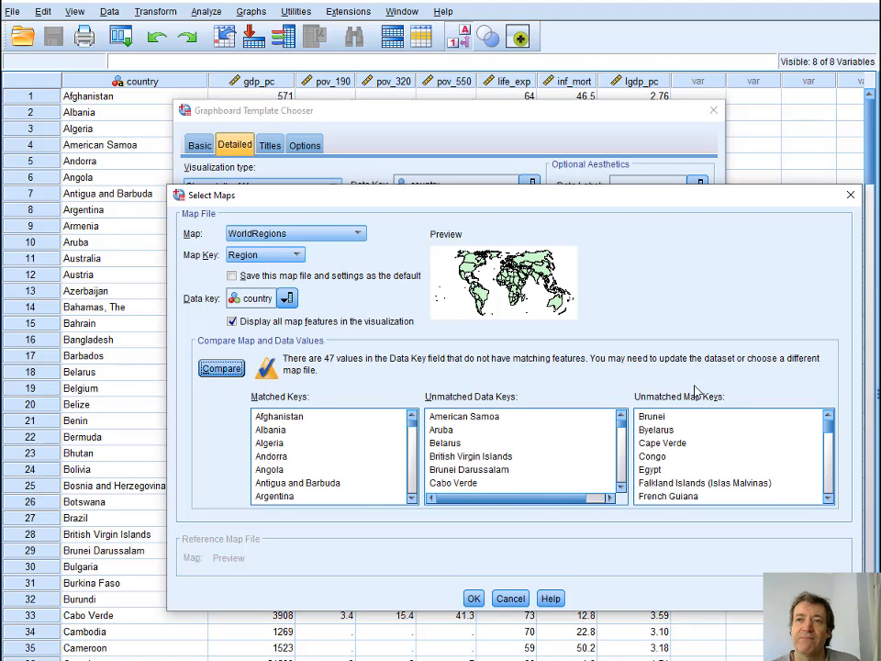
pyautogui.scroll(-7, 417, 444)
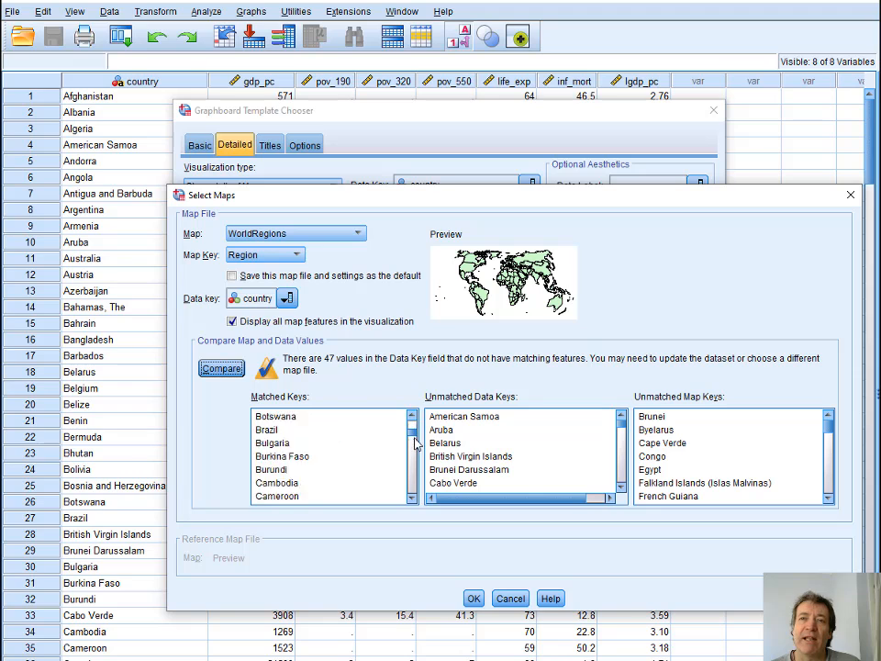
pyautogui.moveTo(417, 444)
pyautogui.mouseDown()
pyautogui.moveTo(412, 493)
pyautogui.moveTo(411, 424)
pyautogui.mouseUp()
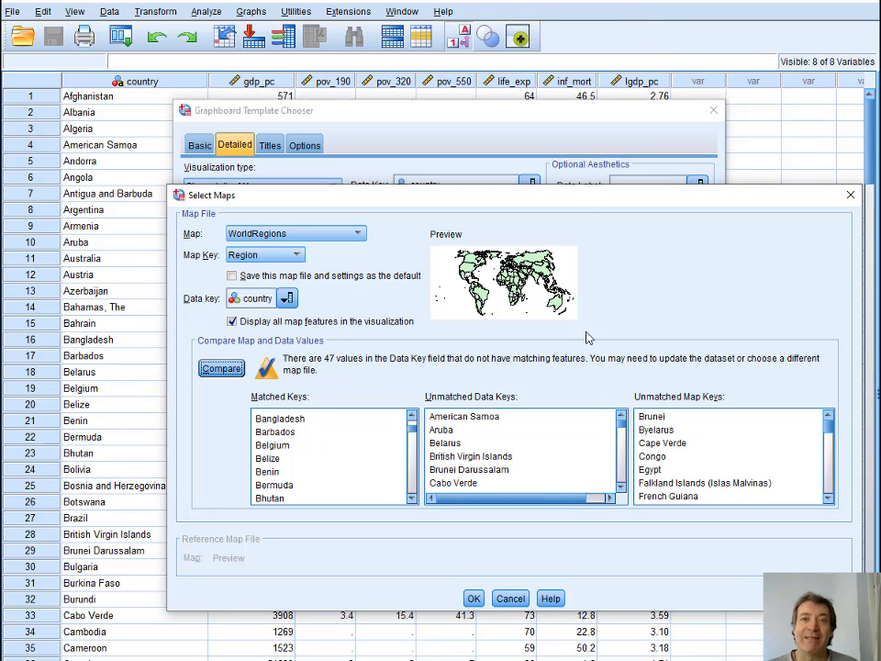
# - Copy all Unmatched Map Keys, from Brunei to Zaire, into an empty Notepad document, and cancel both graph dialogs
pyautogui.click(663, 418)
pyautogui.moveTo(828, 429); pyautogui.dragTo(829, 486)
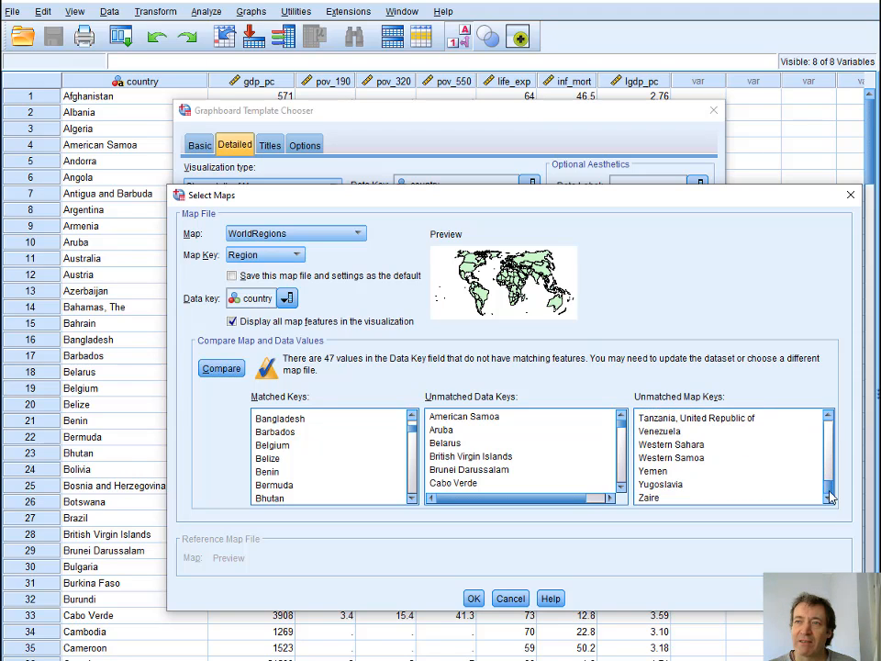
pyautogui.keyDown('shift'); pyautogui.click(654, 497); pyautogui.keyUp('shift')
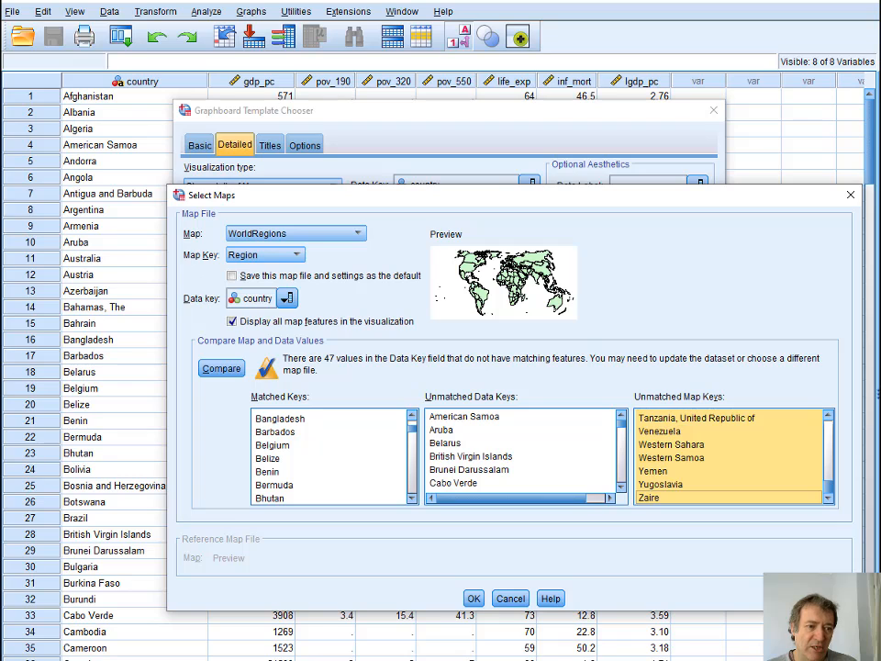
pyautogui.hotkey('alt', 'Tab')
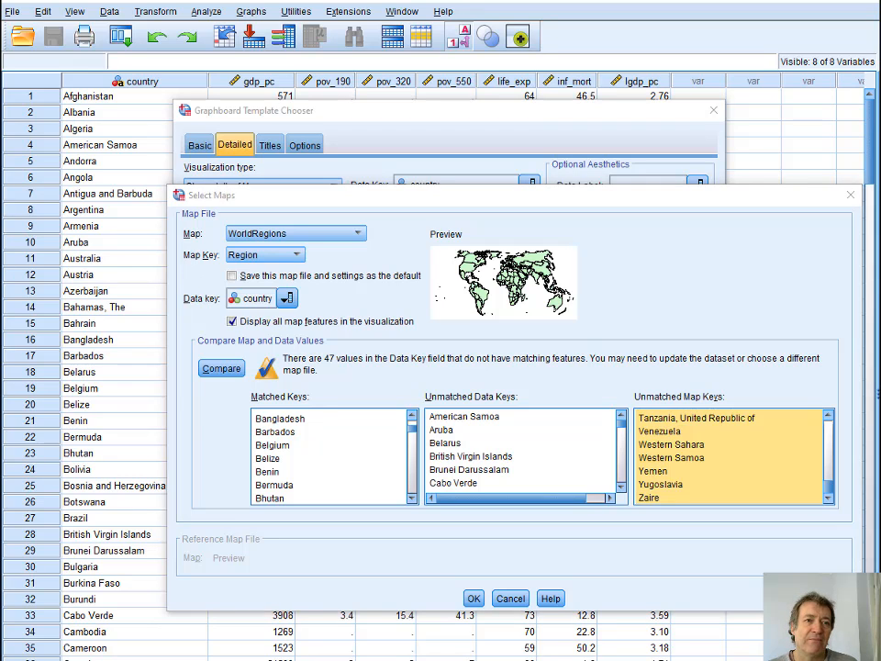
pyautogui.moveTo(0, 144); pyautogui.dragTo(529, 118)
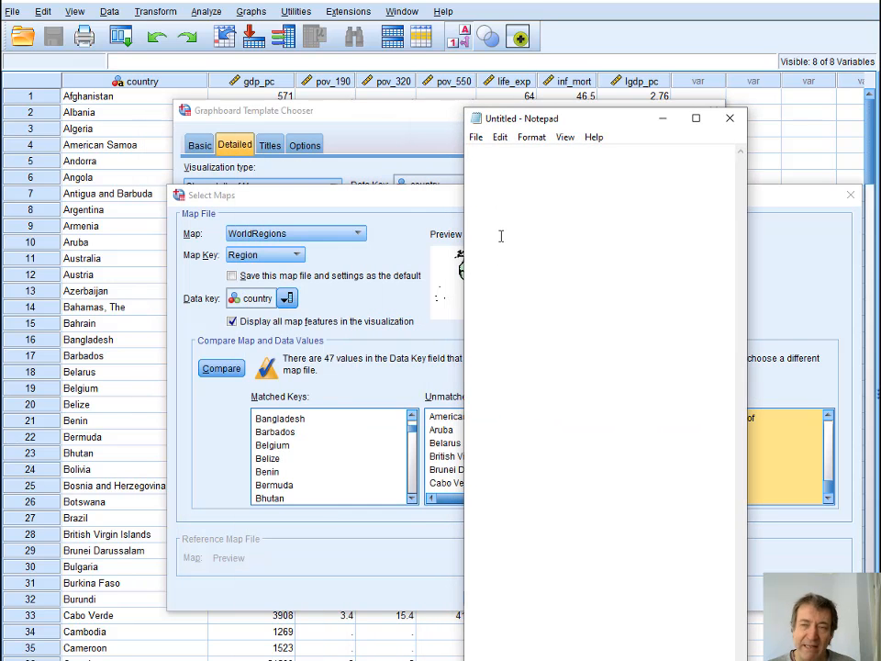
pyautogui.hotkey('ctrl', 'v')
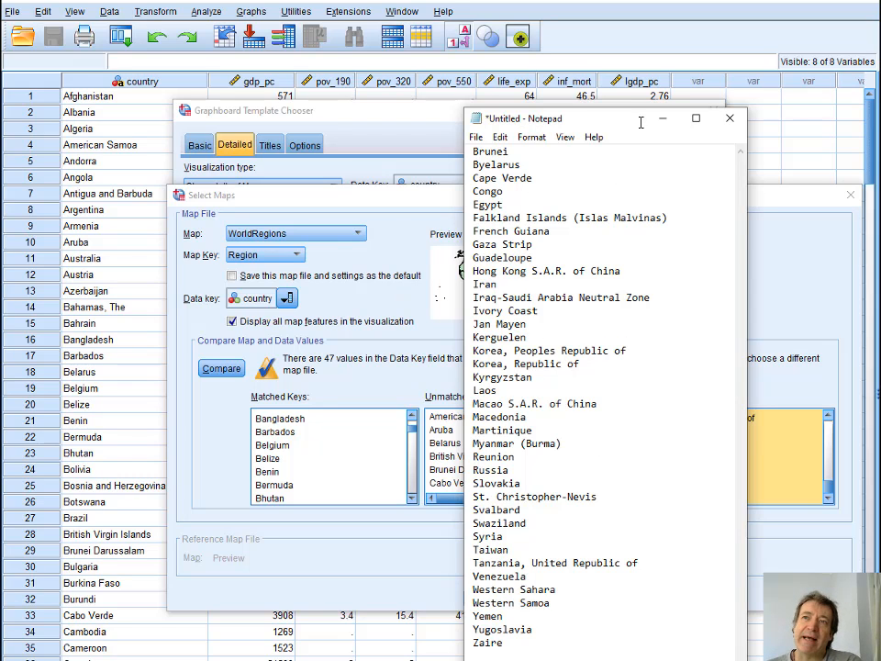
pyautogui.moveTo(605, 122); pyautogui.dragTo(729, 58)
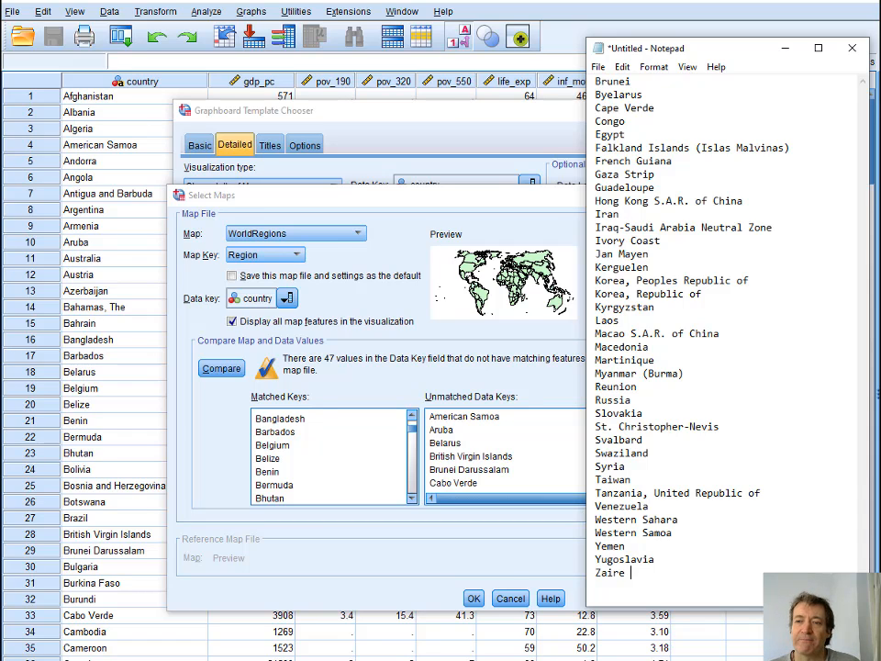
pyautogui.click(389, 549)
pyautogui.click(510, 597)
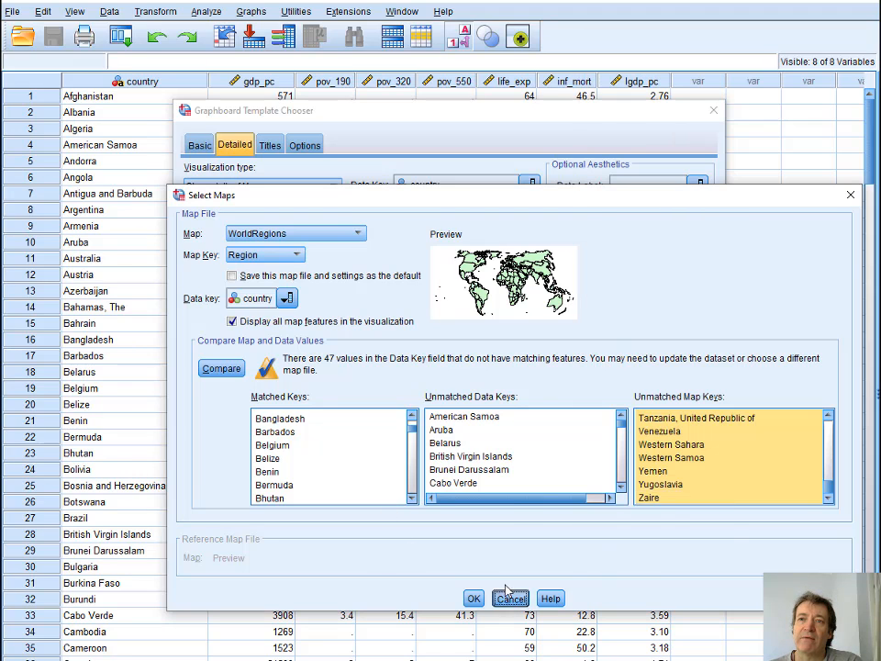
pyautogui.click(489, 566)
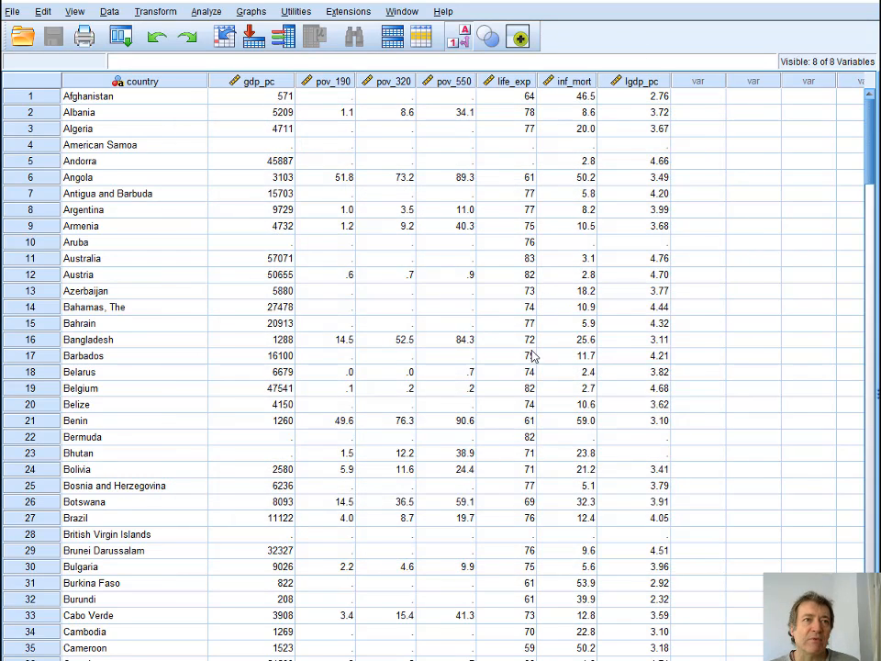
# - Copy the whole country variable into the first empty column after lgdp_pc
pyautogui.hotkey('alt', 'Tab')
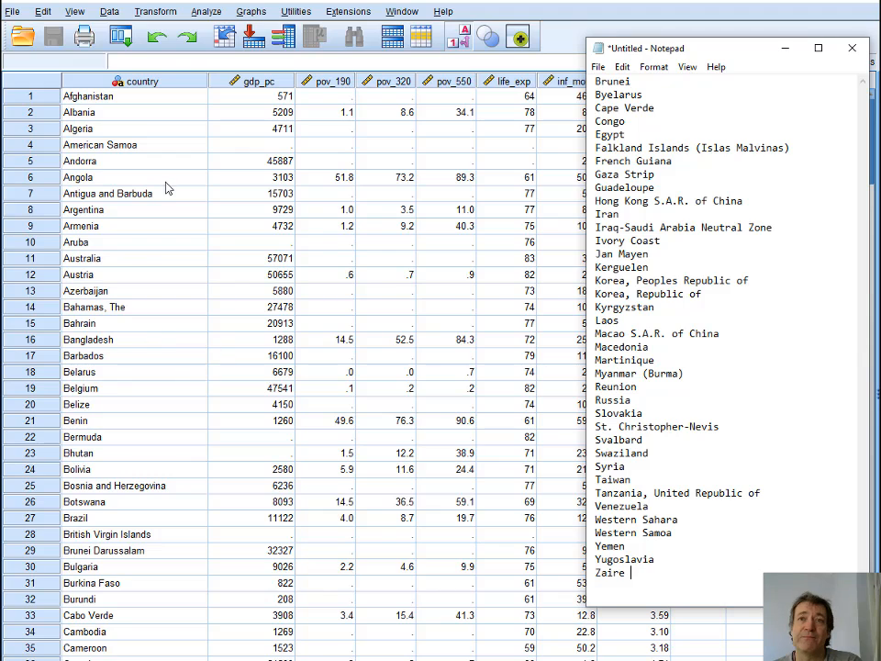
pyautogui.click(144, 85)
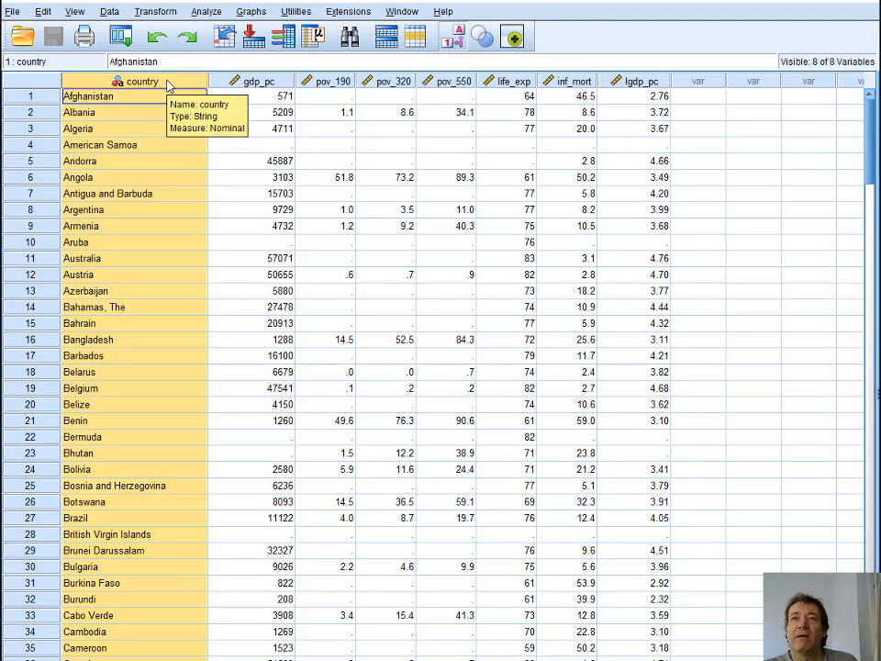
pyautogui.rightClick(167, 85)
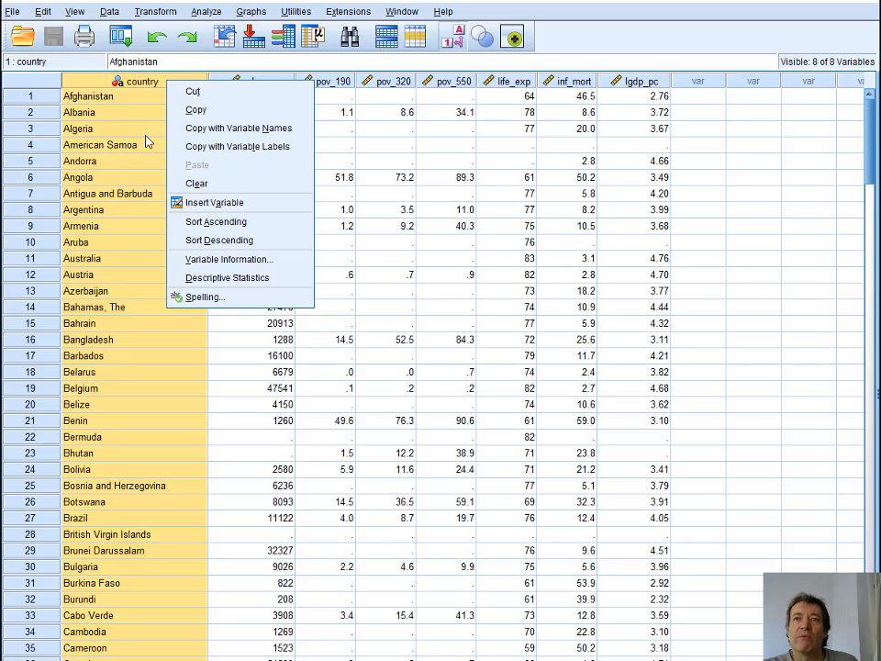
pyautogui.click(197, 111)
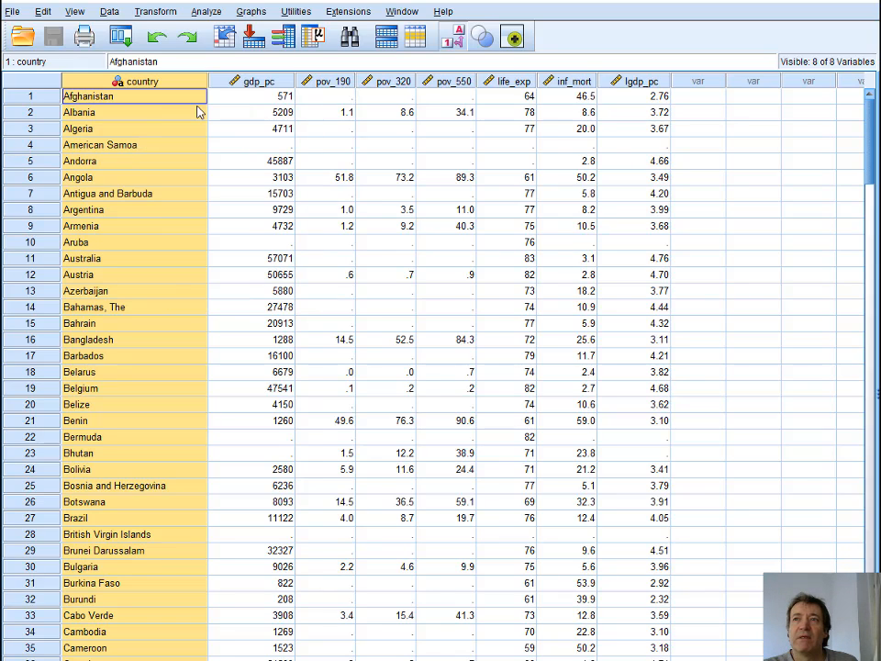
pyautogui.click(696, 82)
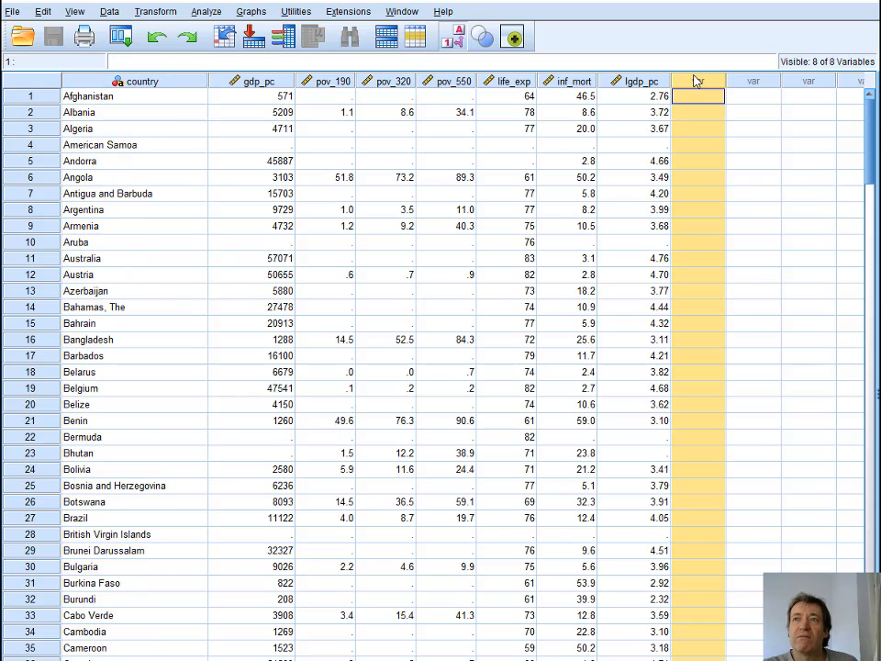
pyautogui.rightClick(697, 84)
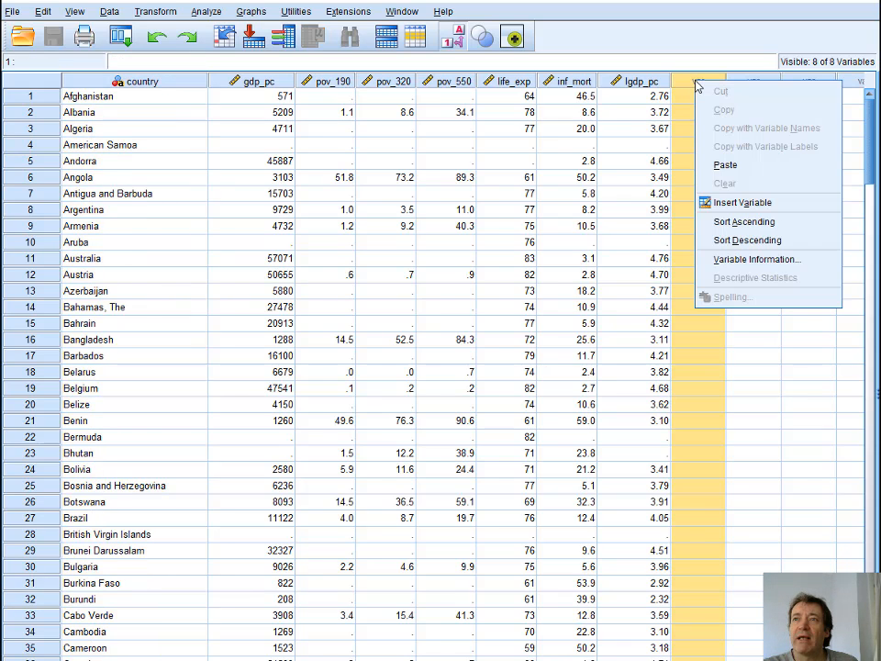
pyautogui.click(724, 166)
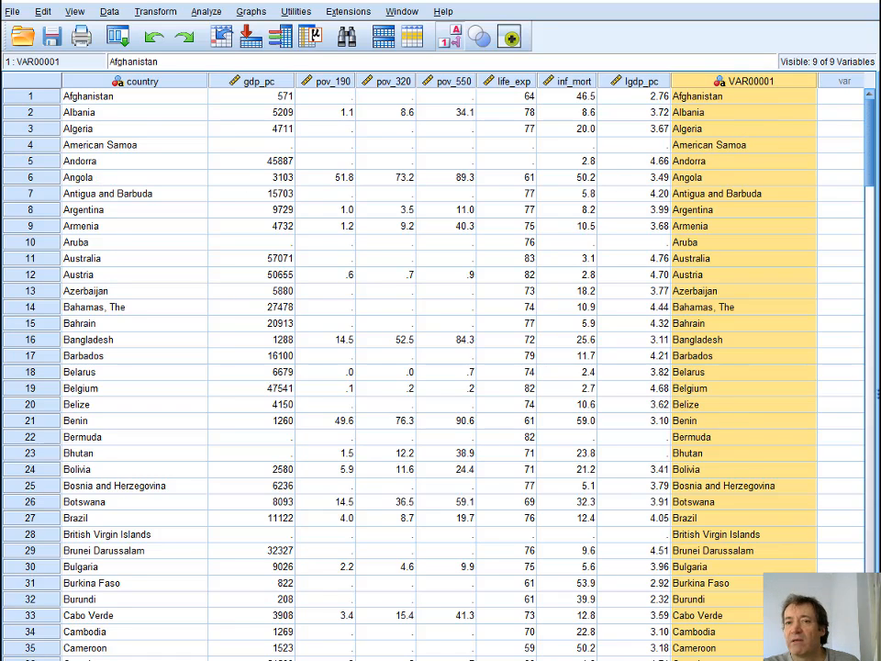
# - Rename the pasted country copy as map_key and move it directly after the country variable
pyautogui.hotkey('ctrl', 't')
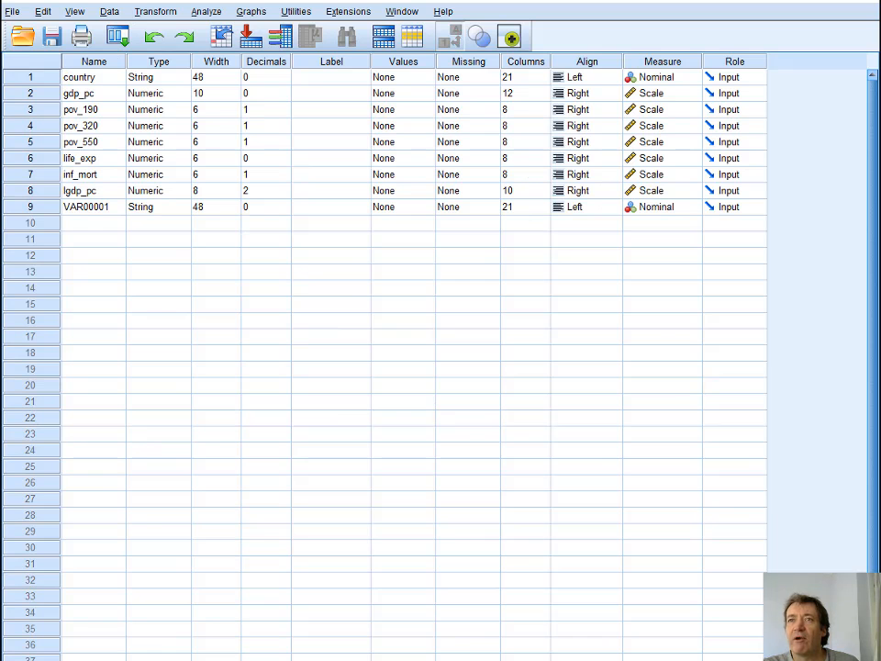
pyautogui.click(85, 208)
pyautogui.write('map_key')
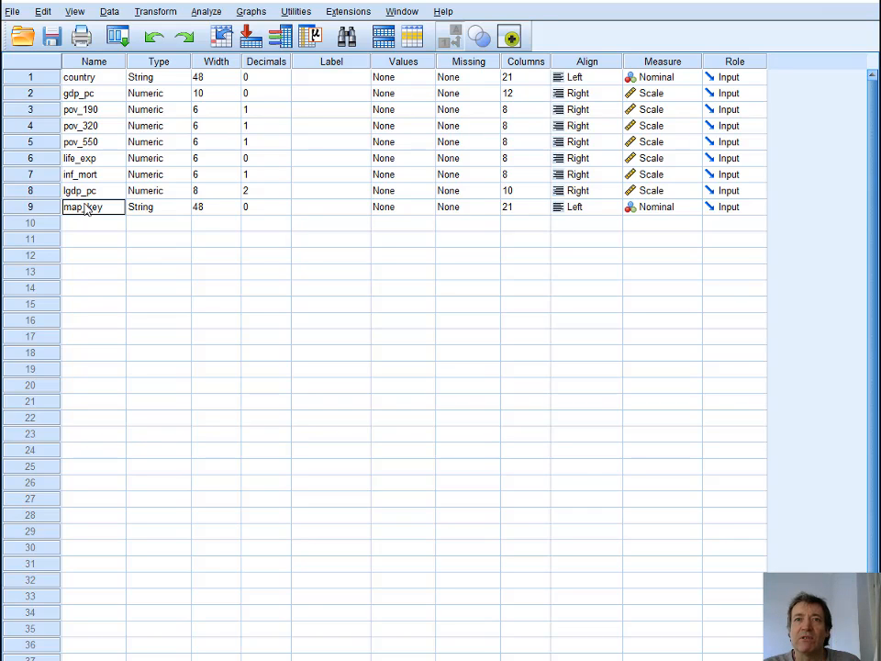
pyautogui.click(41, 208)
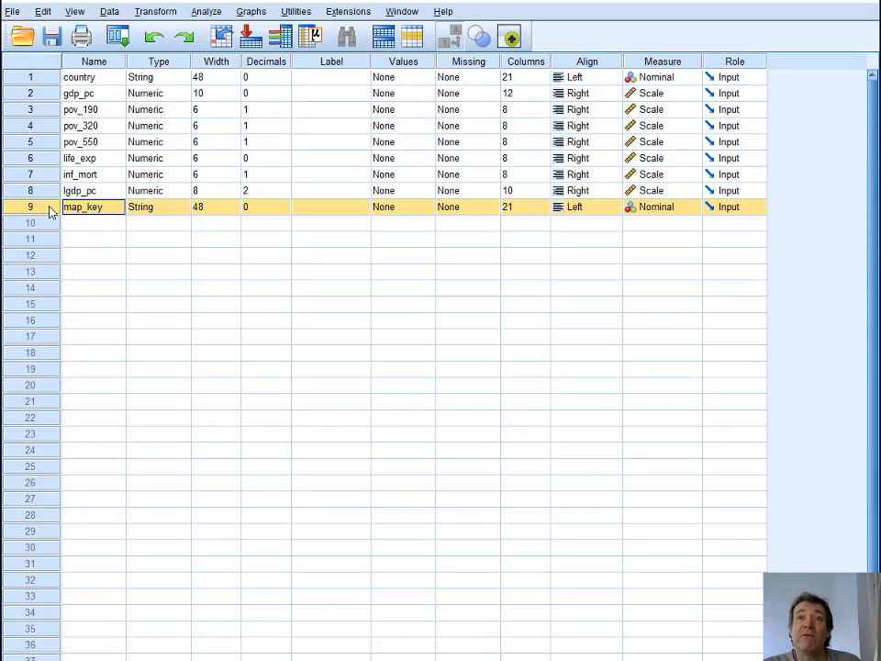
pyautogui.moveTo(50, 209); pyautogui.dragTo(50, 94)
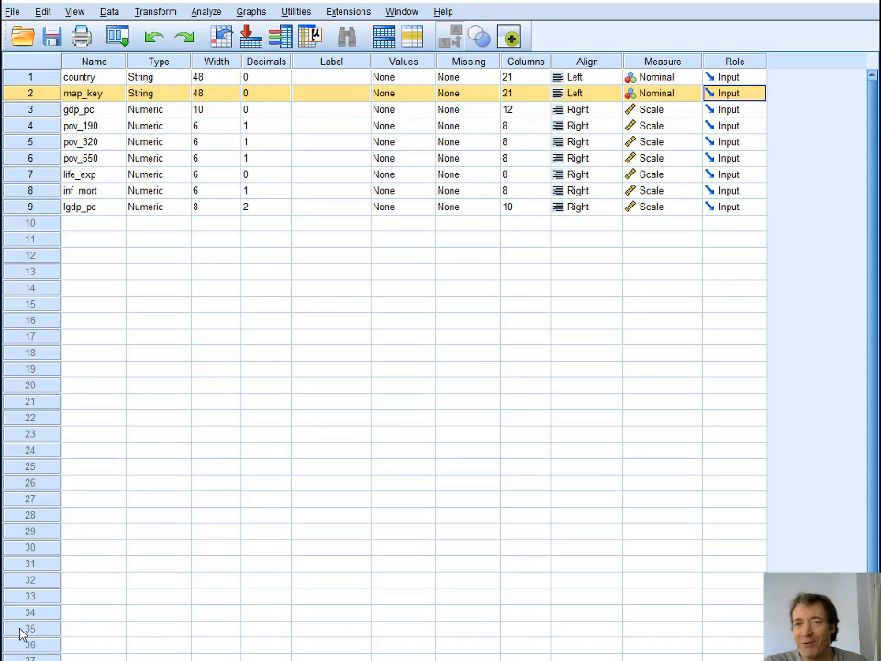
# - Narrow the data view to the country and map_key columns and place the Notepad list beside it
pyautogui.hotkey('ctrl', 't')
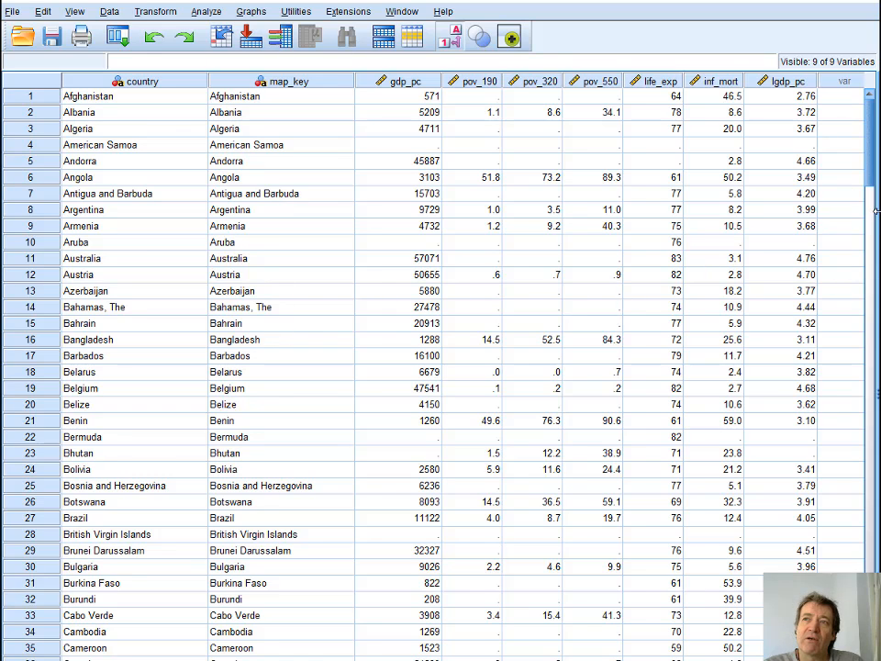
pyautogui.moveTo(859, 221); pyautogui.dragTo(356, 216)
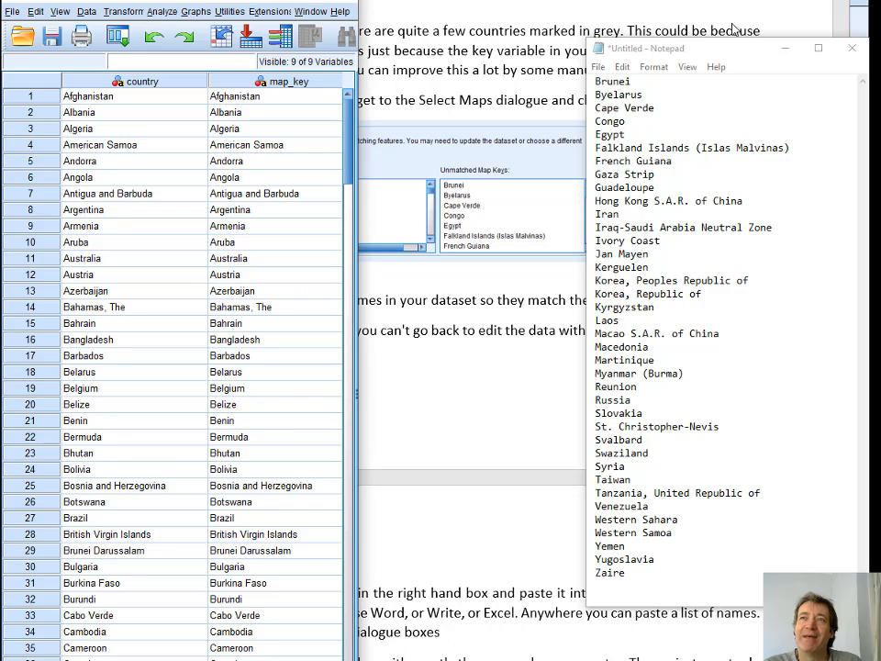
pyautogui.moveTo(718, 48); pyautogui.dragTo(550, 51)
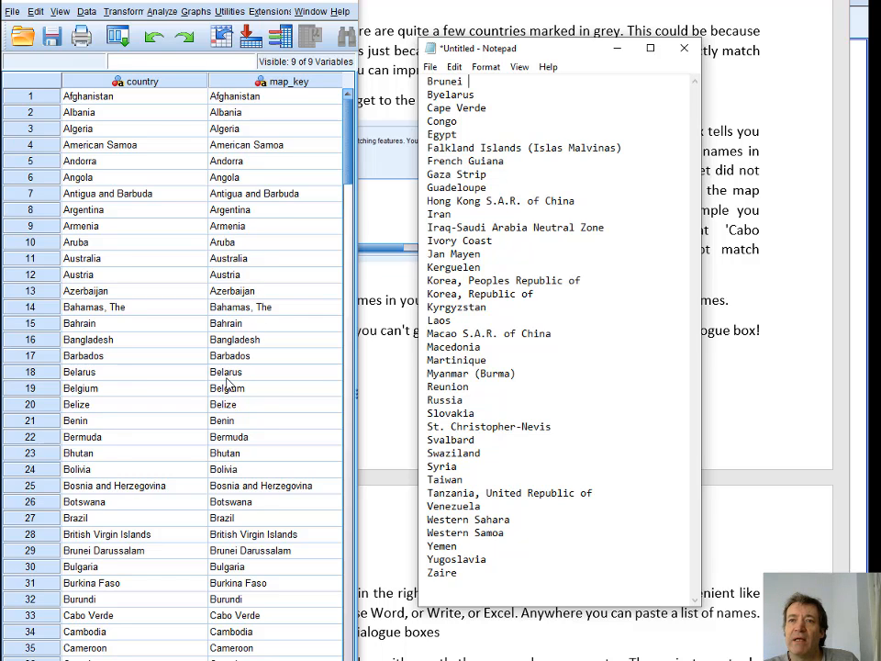
# - Change the map_key value in the Brunei Darussalam row to Brunei
pyautogui.scroll(-2, 236, 472)
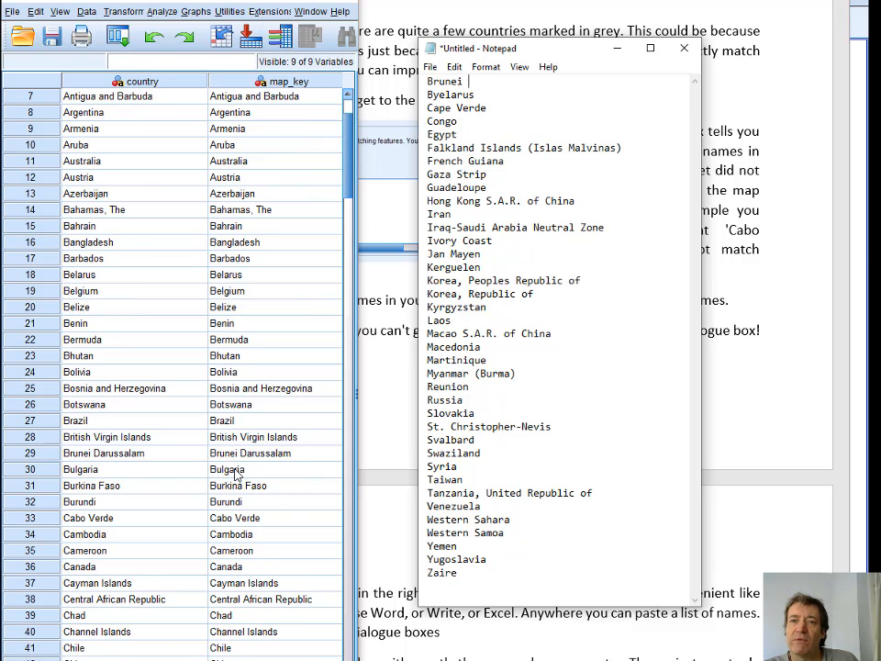
pyautogui.scroll(-2, 236, 495)
pyautogui.scroll(-2, 243, 330)
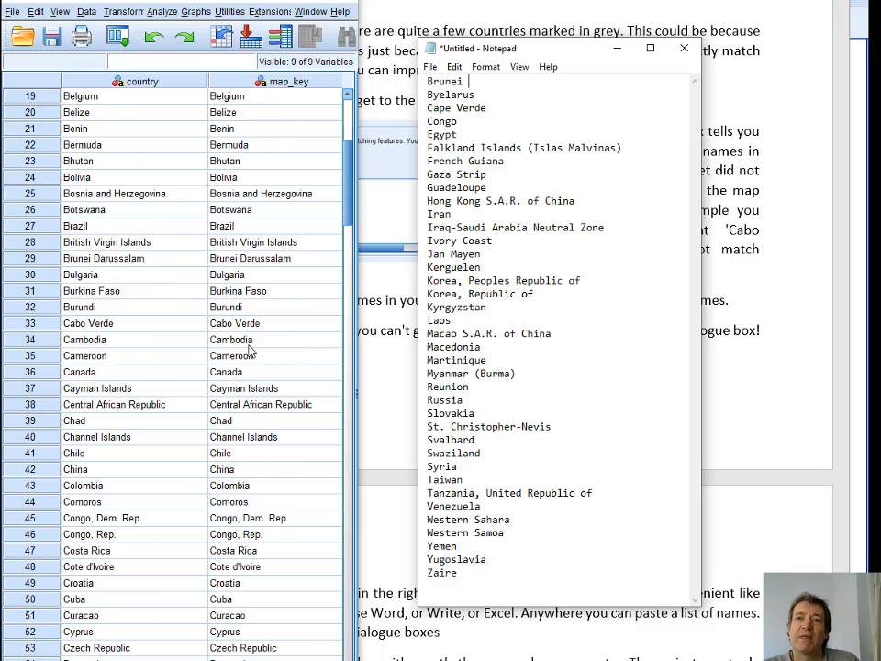
pyautogui.click(255, 264)
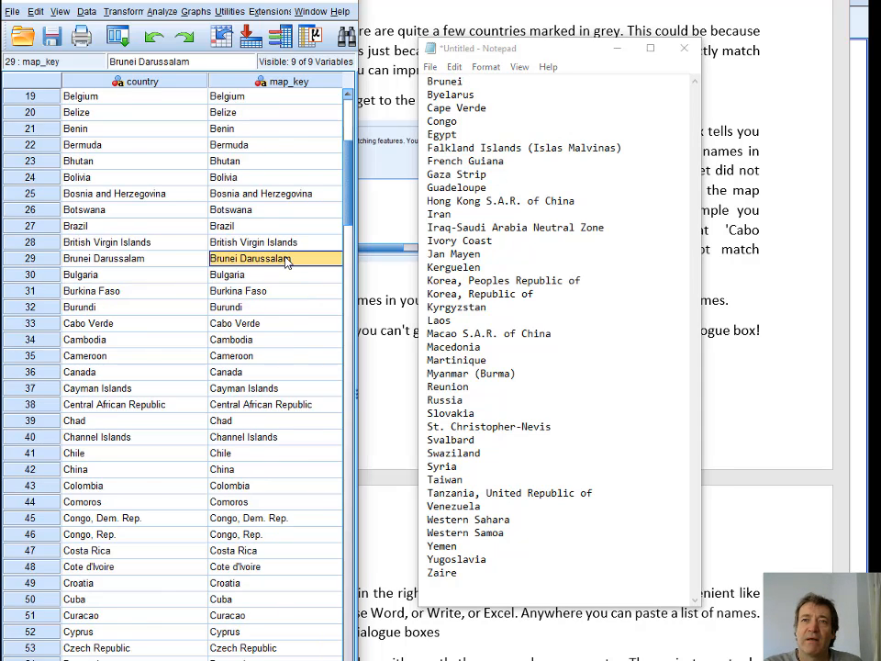
pyautogui.doubleClick(325, 263)
pyautogui.moveTo(292, 260); pyautogui.dragTo(240, 261)
pyautogui.press('BackSpace')
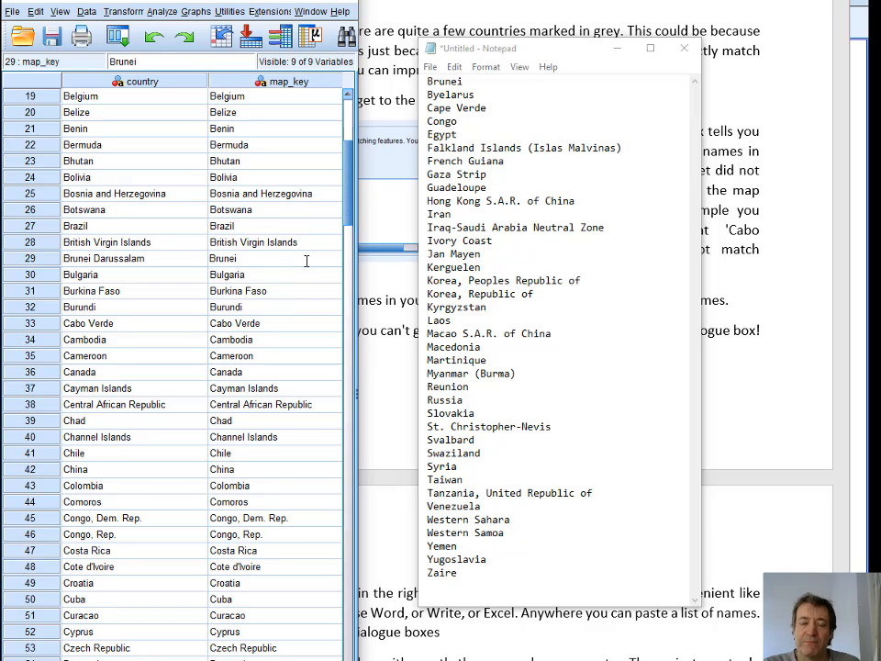
# - Confirm the Brunei entry and mark Brunei as done with an x in the Notepad list
pyautogui.press('Return')
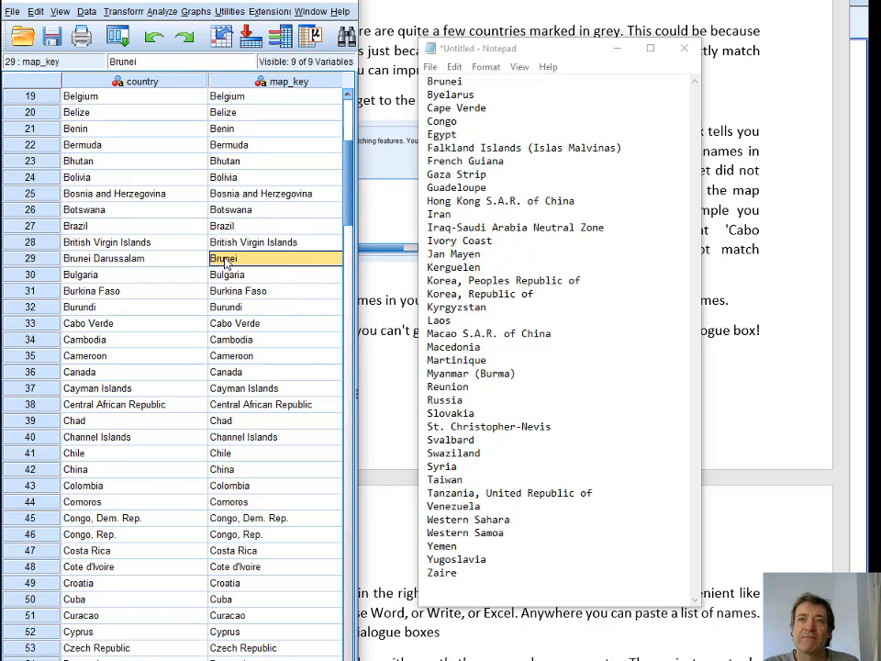
pyautogui.click(489, 79)
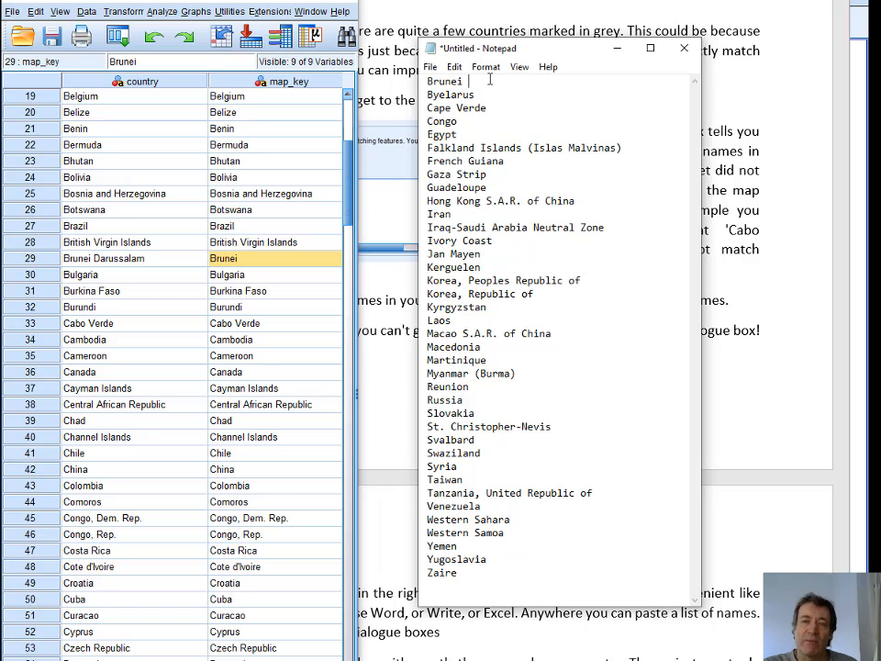
pyautogui.write('x')
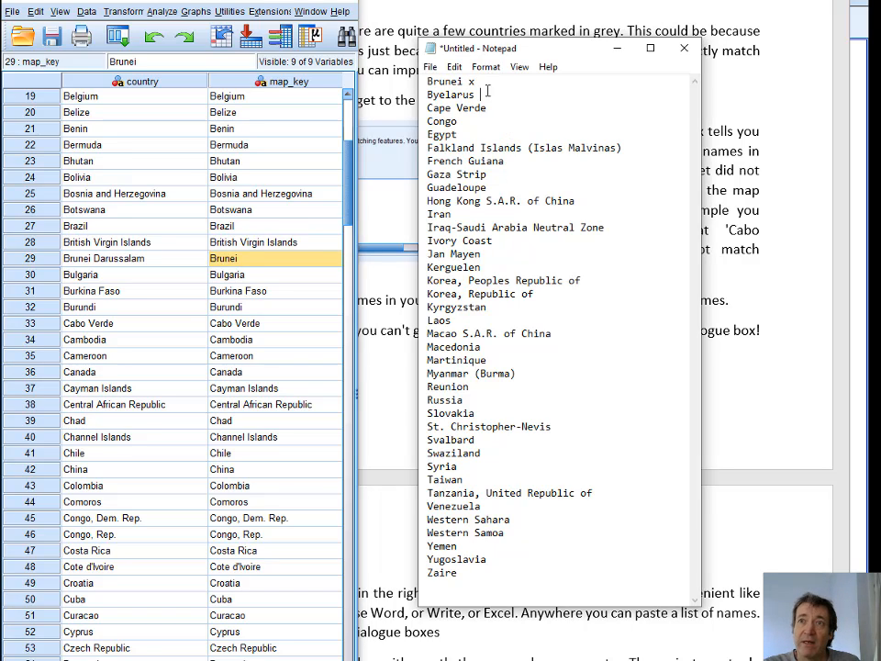
# - Replace the map_key value in the Belarus row with Byelarus copied from the Notepad list, and mark Byelarus there with an x
pyautogui.moveTo(474, 94); pyautogui.dragTo(427, 94)
pyautogui.hotkey('ctrl', 'c')
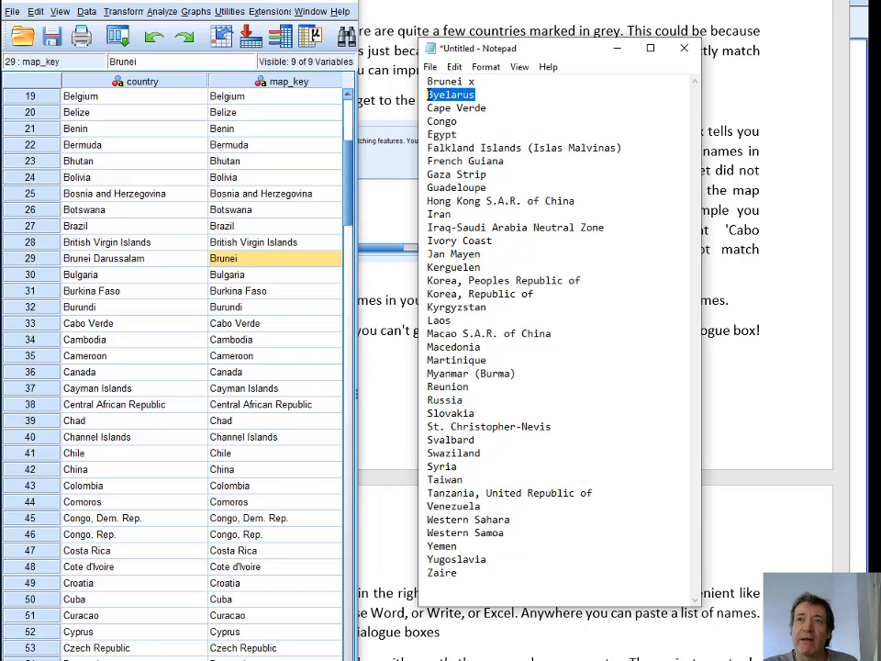
pyautogui.scroll(3, 176, 165)
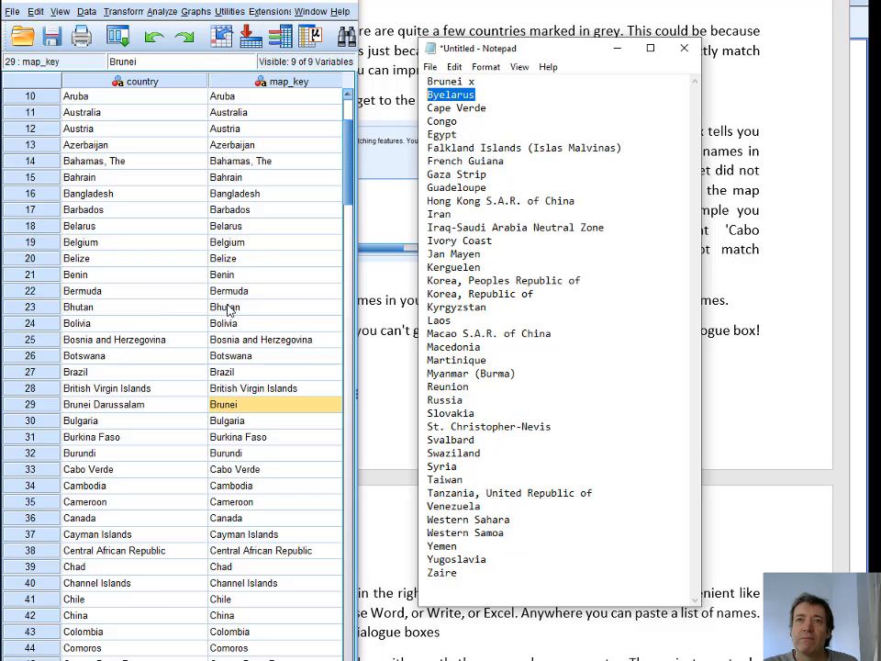
pyautogui.click(233, 227)
pyautogui.hotkey('ctrl', 'v')
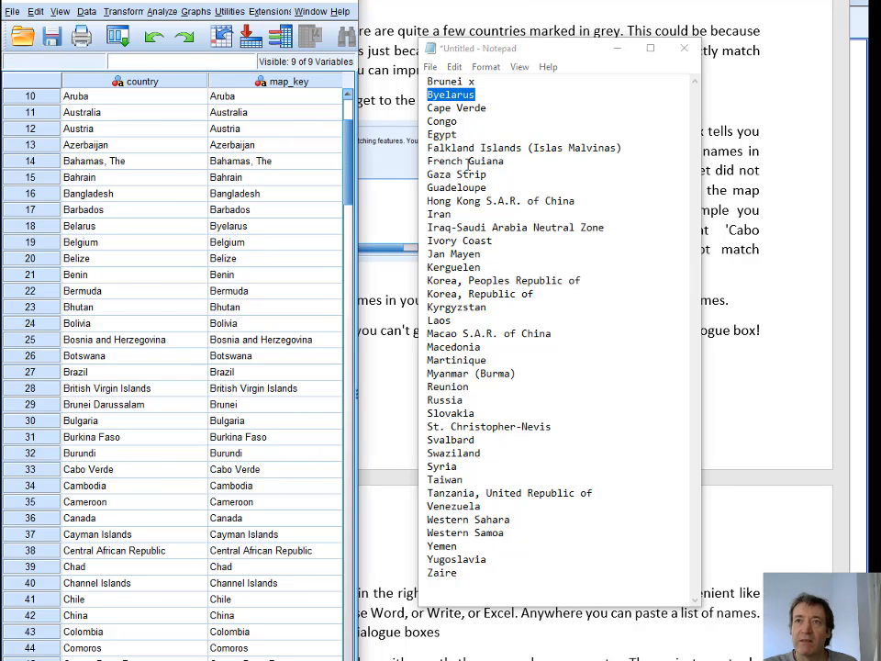
pyautogui.click(497, 103)
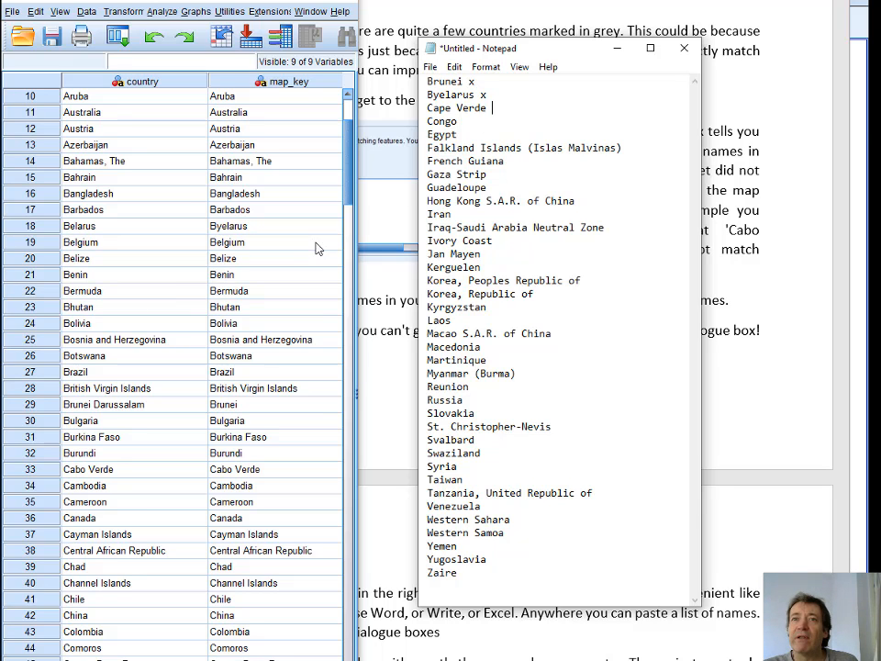
# - Change the map_key value in the Cabo Verde row to Cape Verde and mark Cape Verde with an x in Notepad
pyautogui.click(346, 161)
pyautogui.moveTo(346, 161); pyautogui.dragTo(340, 223)
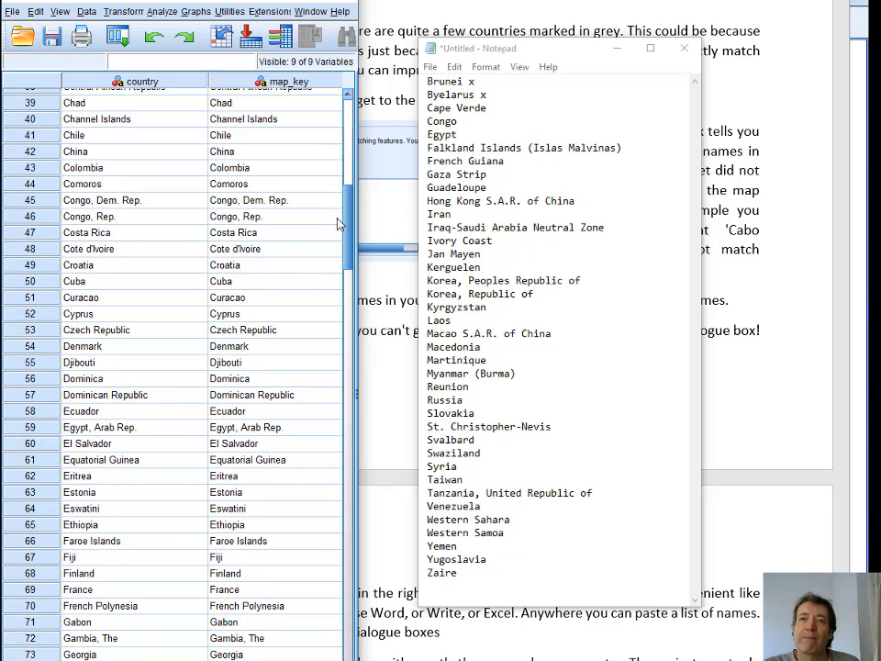
pyautogui.scroll(2, 246, 172)
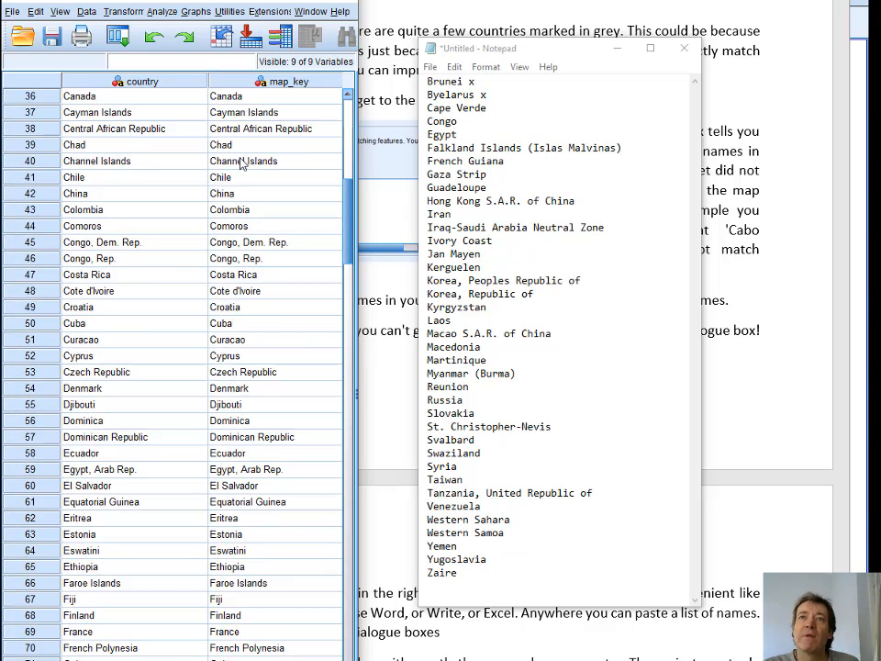
pyautogui.scroll(1, 241, 162)
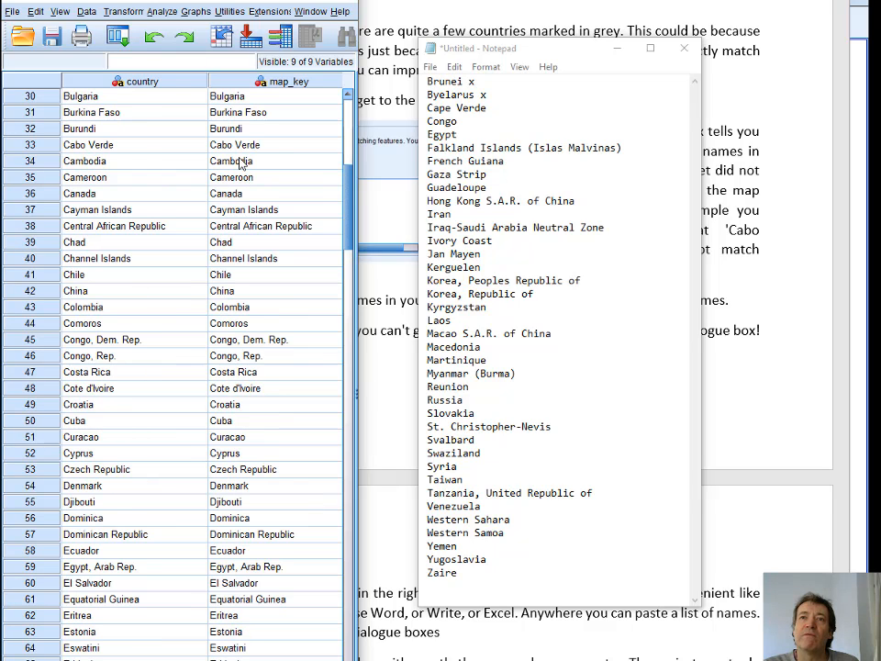
pyautogui.click(245, 150)
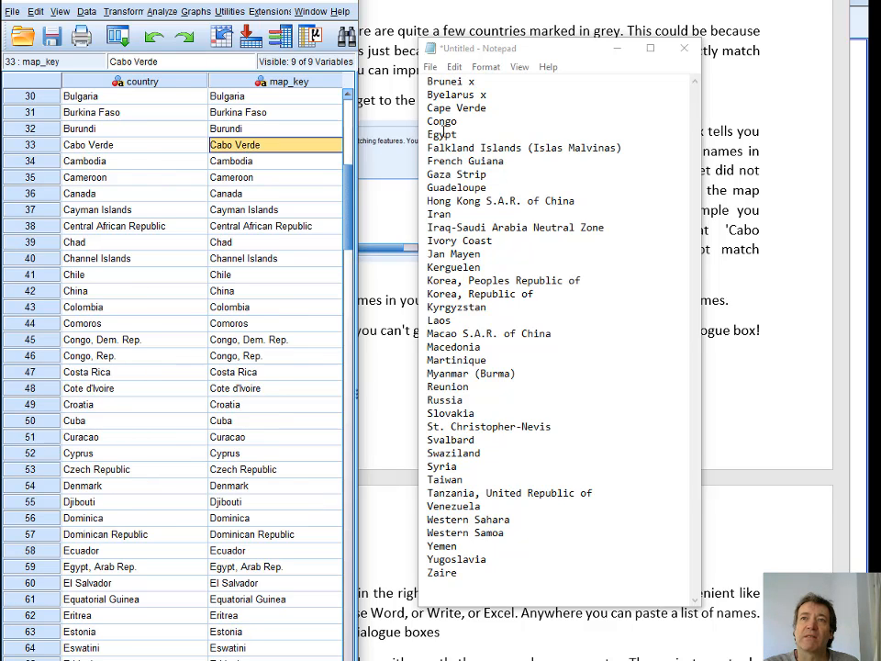
pyautogui.doubleClick(234, 144)
pyautogui.moveTo(234, 144); pyautogui.dragTo(222, 144)
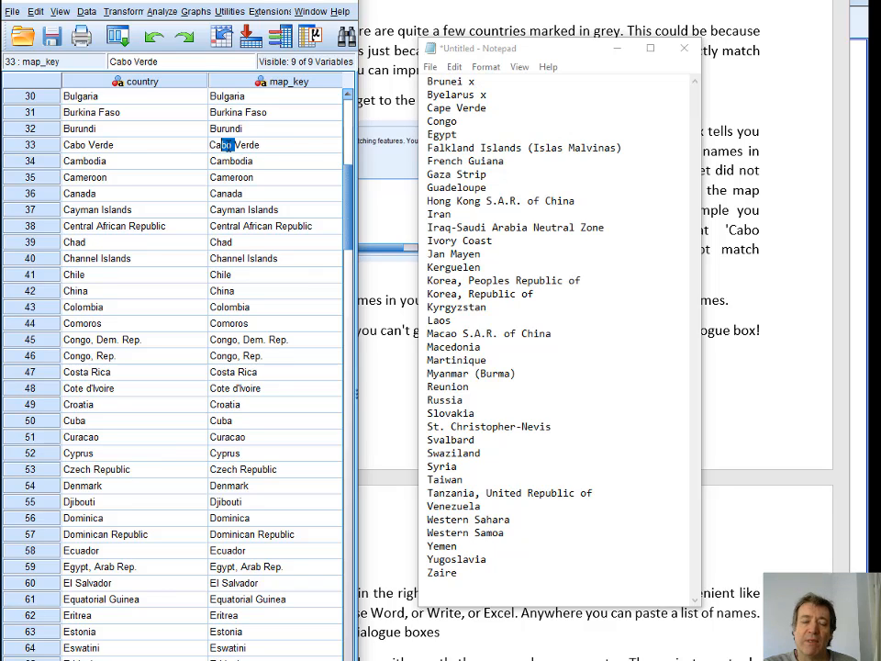
pyautogui.write('pe')
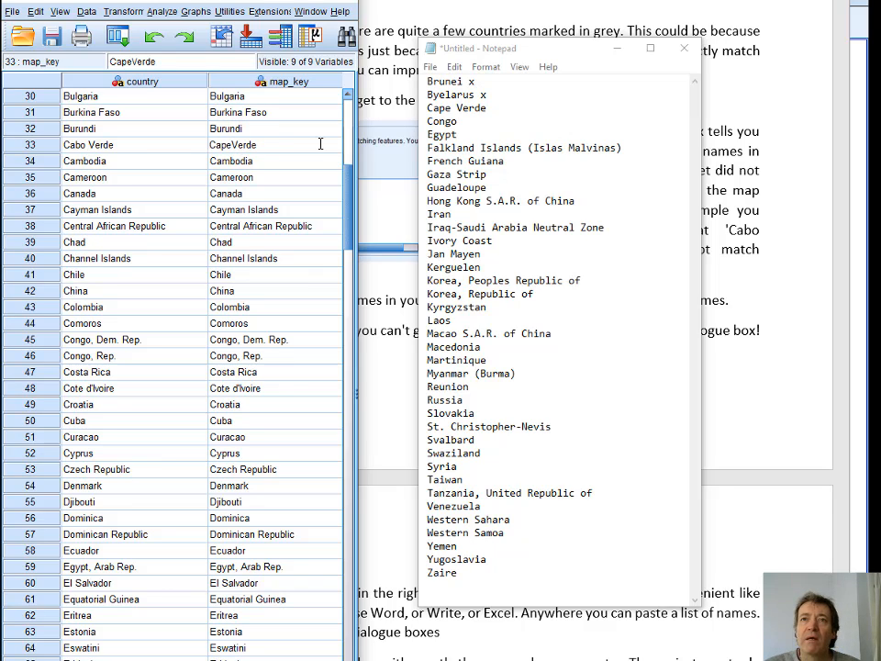
pyautogui.click(521, 106)
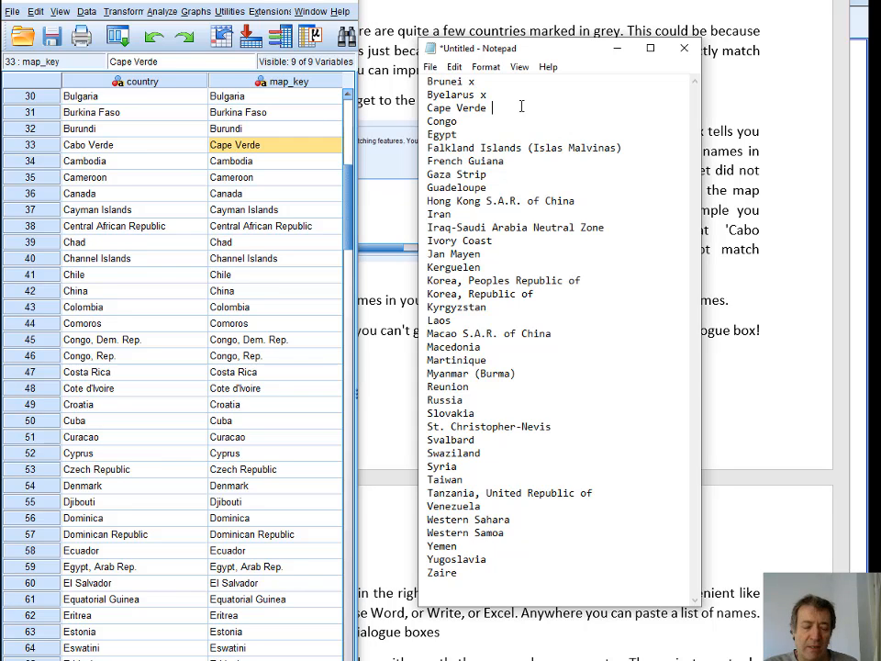
pyautogui.click(467, 126)
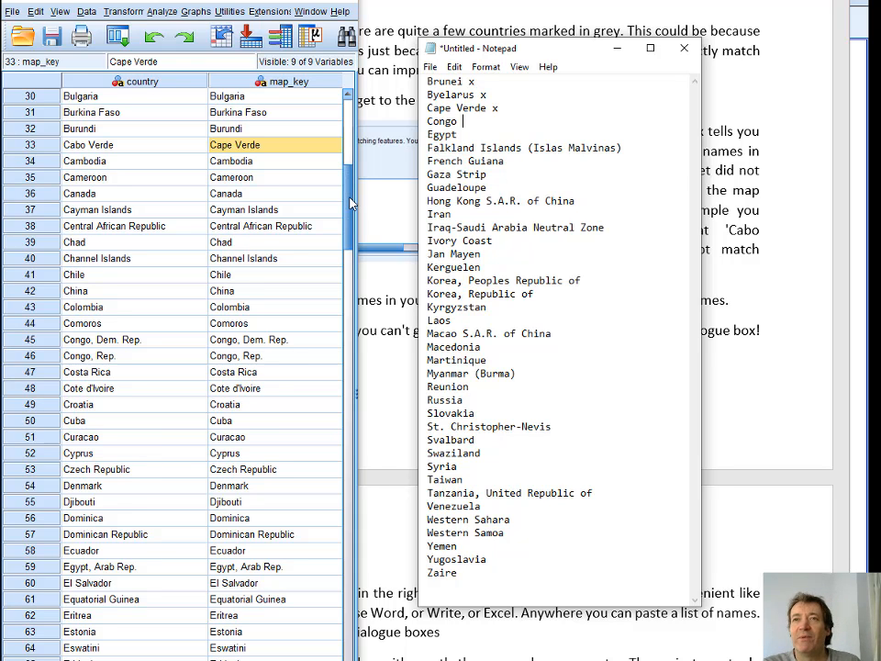
# - Set the map_key value in the Congo, Dem. Rep. row to Zaire, as named in the Notepad list
pyautogui.moveTo(350, 198); pyautogui.dragTo(349, 227)
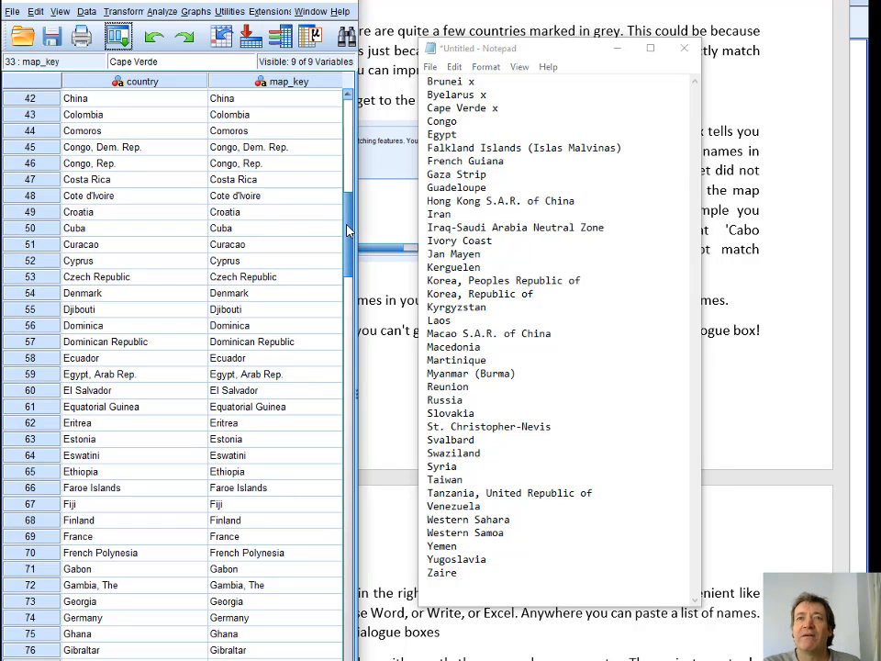
pyautogui.click(148, 152)
pyautogui.click(144, 165)
pyautogui.click(273, 167)
pyautogui.click(276, 136)
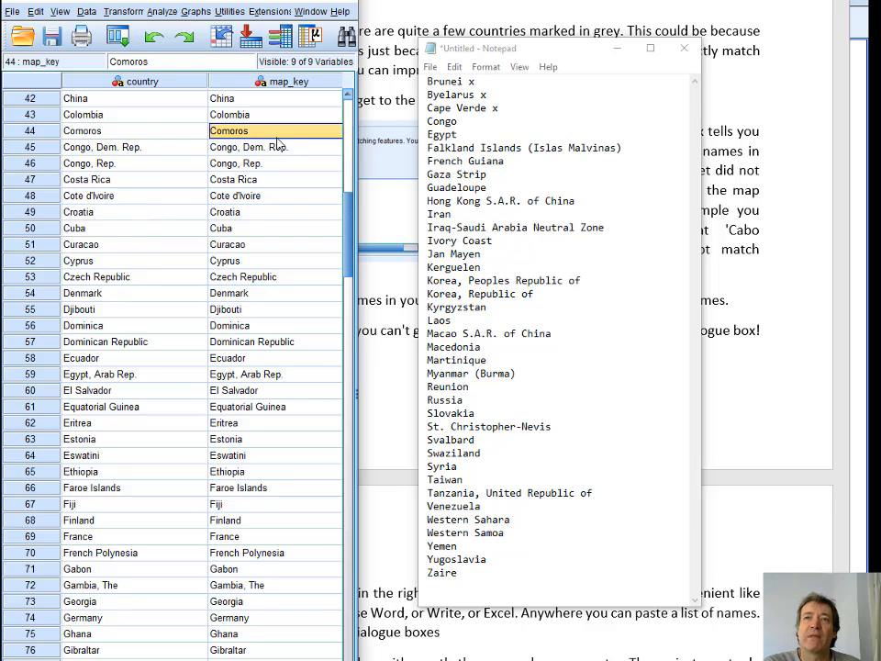
pyautogui.click(276, 148)
pyautogui.click(272, 164)
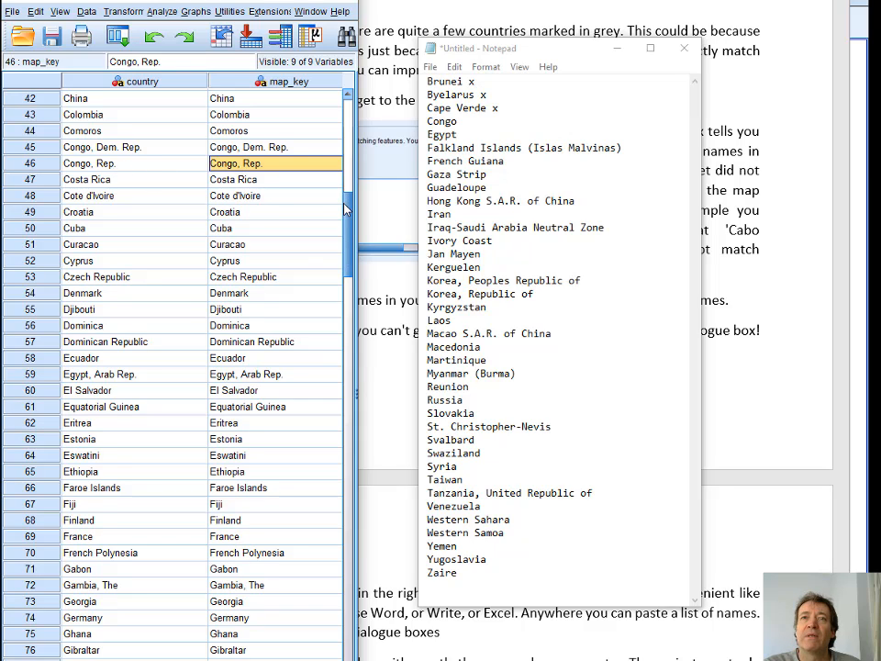
pyautogui.click(308, 147)
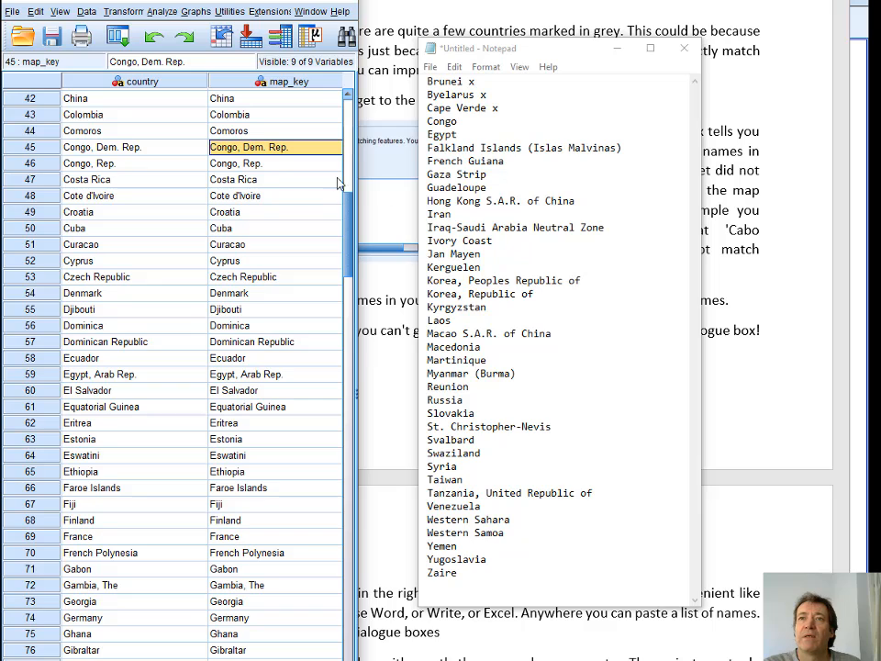
pyautogui.click(466, 575)
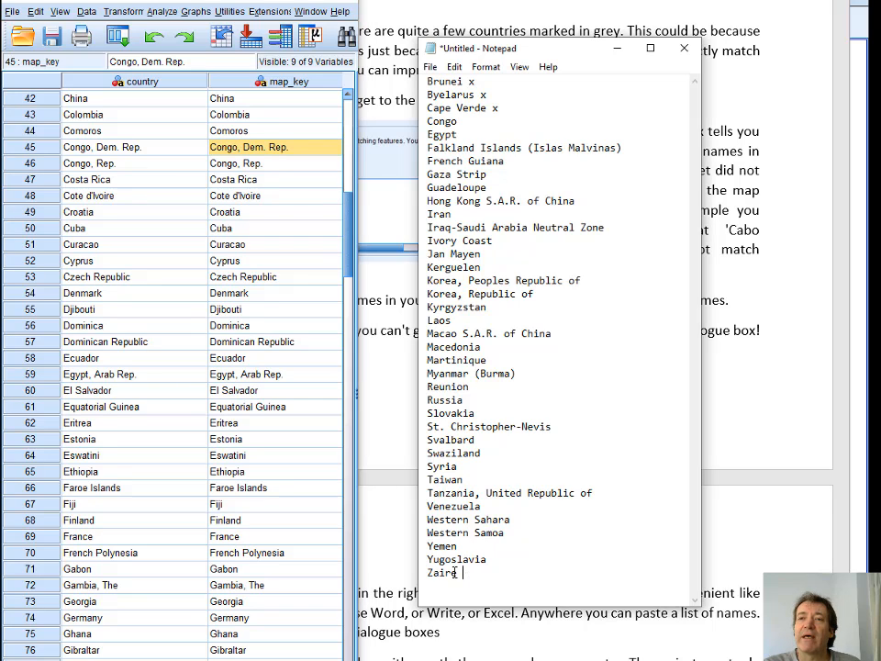
pyautogui.click(278, 149)
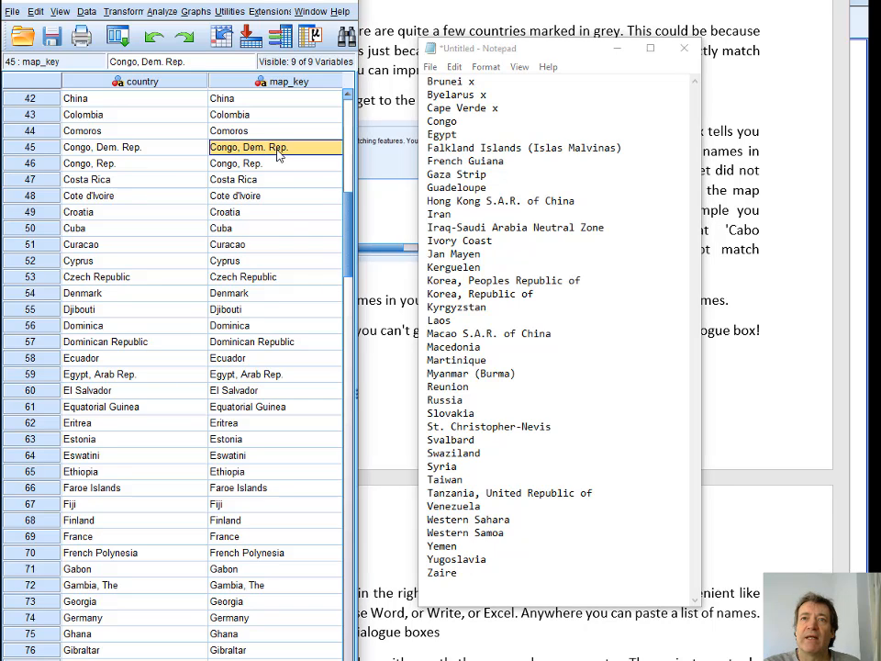
pyautogui.write('Zaire')
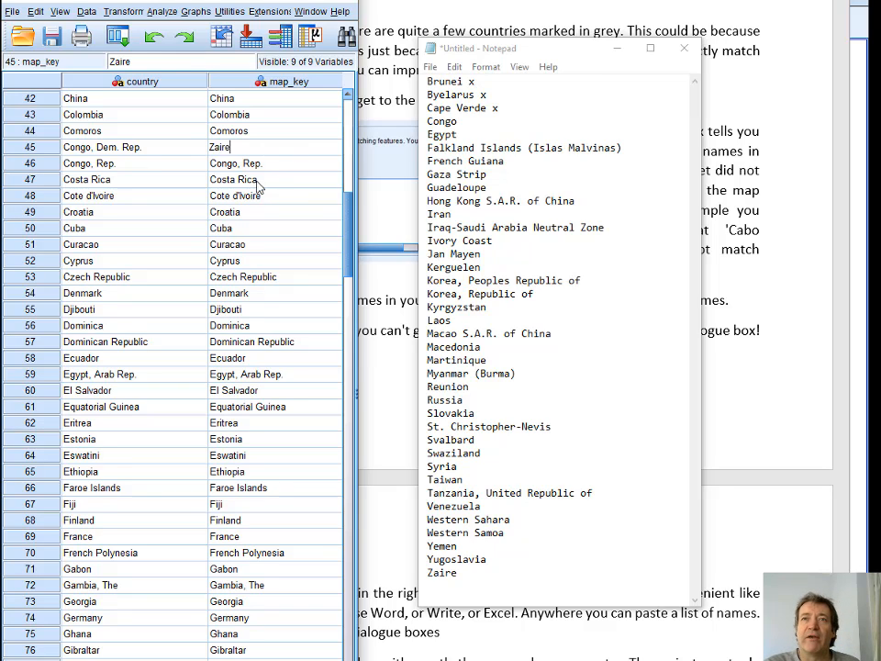
# - Shorten the map_key value in the Congo, Rep. row to Congo and check it against the Congo, Dem. Rep. row
pyautogui.click(280, 170)
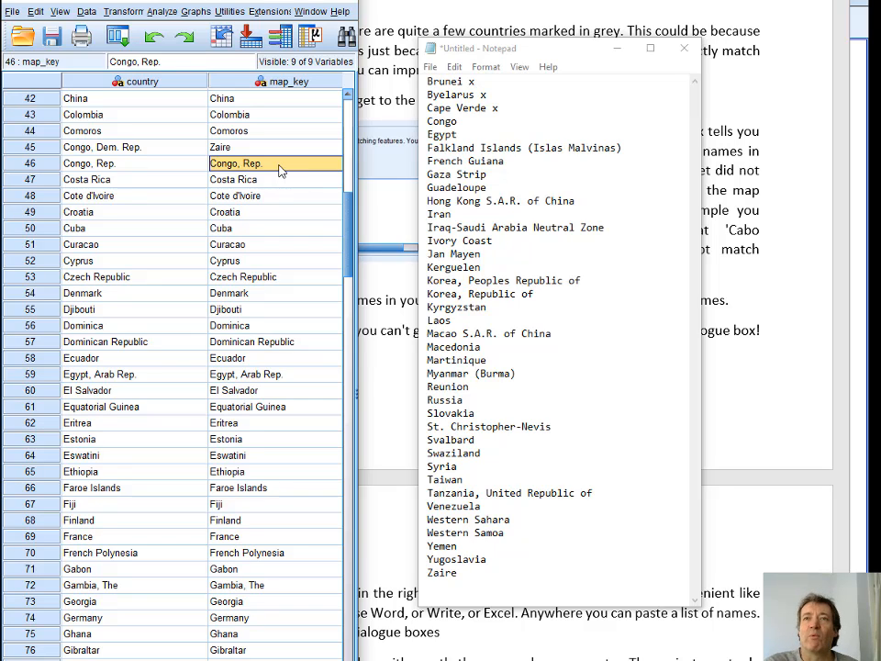
pyautogui.doubleClick(280, 166)
pyautogui.press('BackSpace')
pyautogui.press('BackSpace')
pyautogui.press('BackSpace')
pyautogui.press('BackSpace')
pyautogui.press('BackSpace')
pyautogui.press('BackSpace')
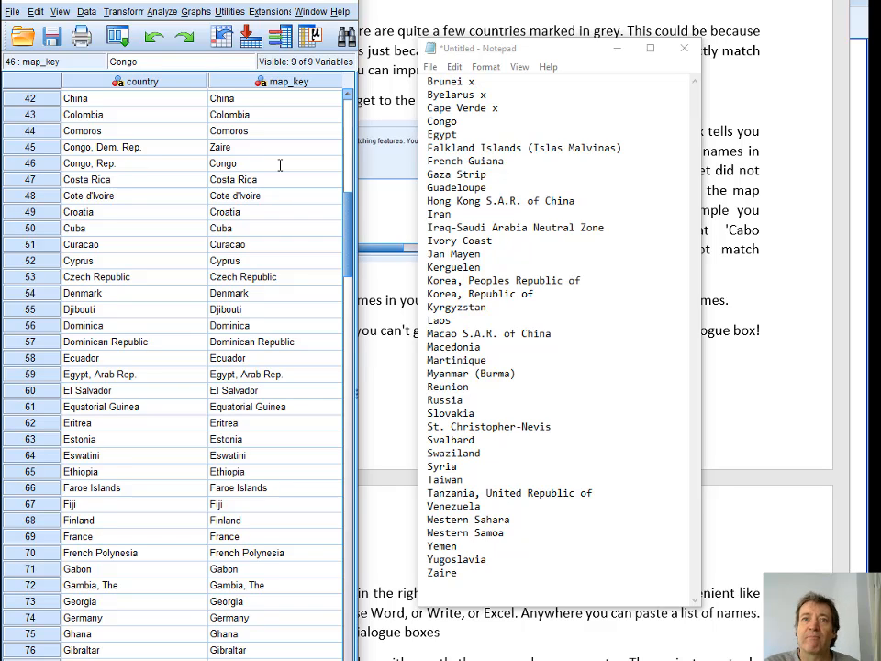
pyautogui.click(263, 152)
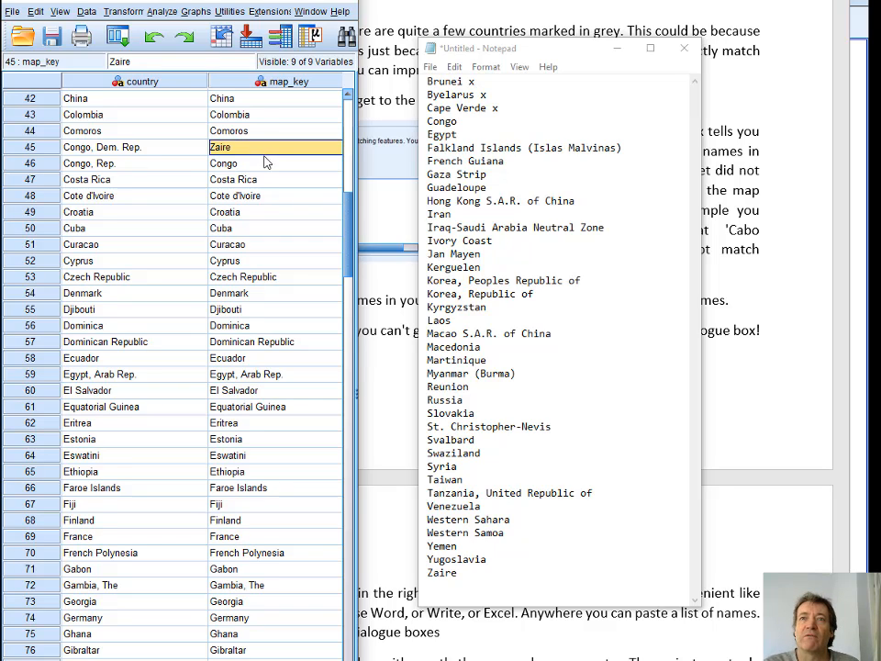
pyautogui.click(262, 162)
pyautogui.click(262, 148)
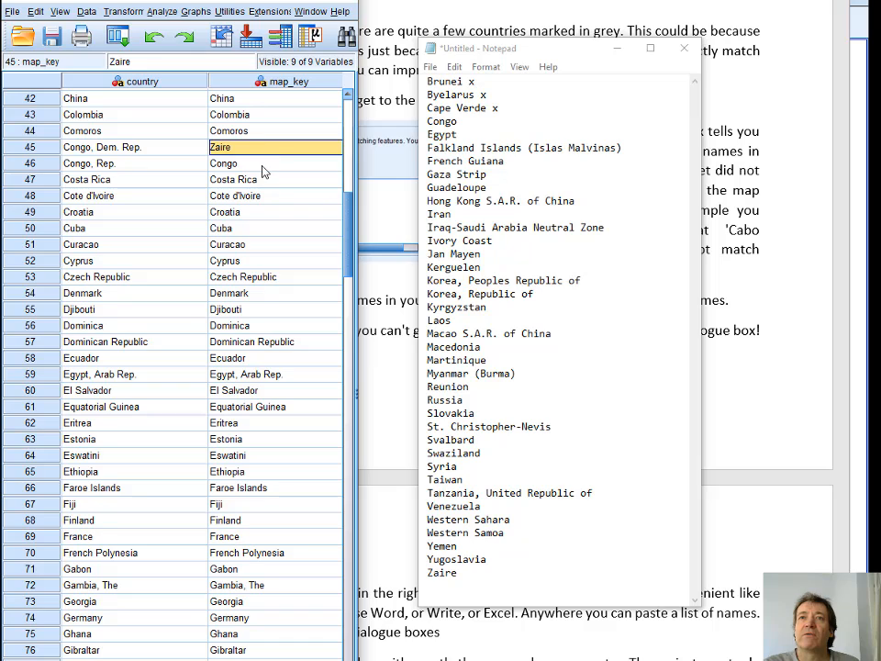
pyautogui.click(262, 166)
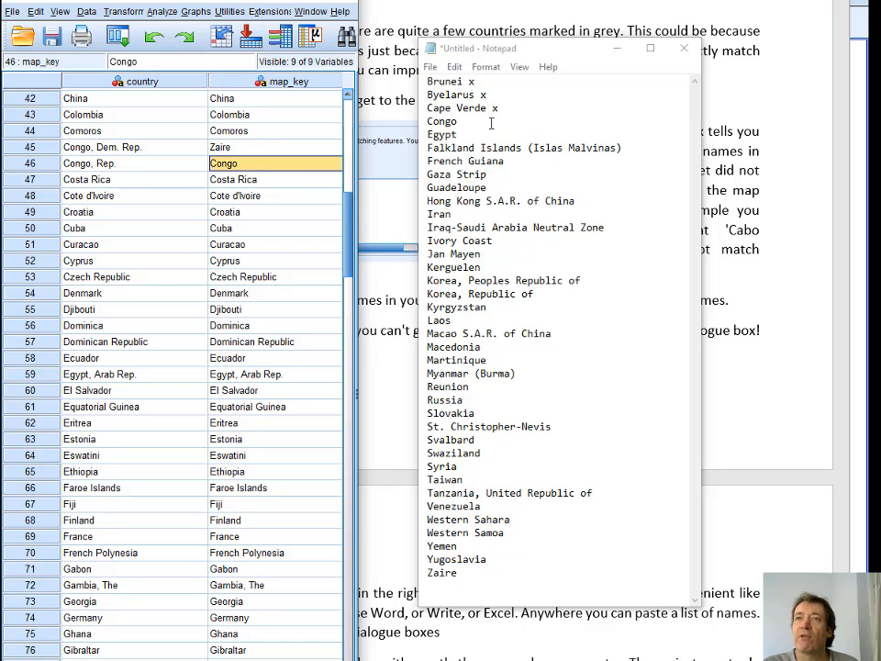
# - Mark Congo as done with an x in the Notepad list
pyautogui.click(459, 121)
pyautogui.write('x')
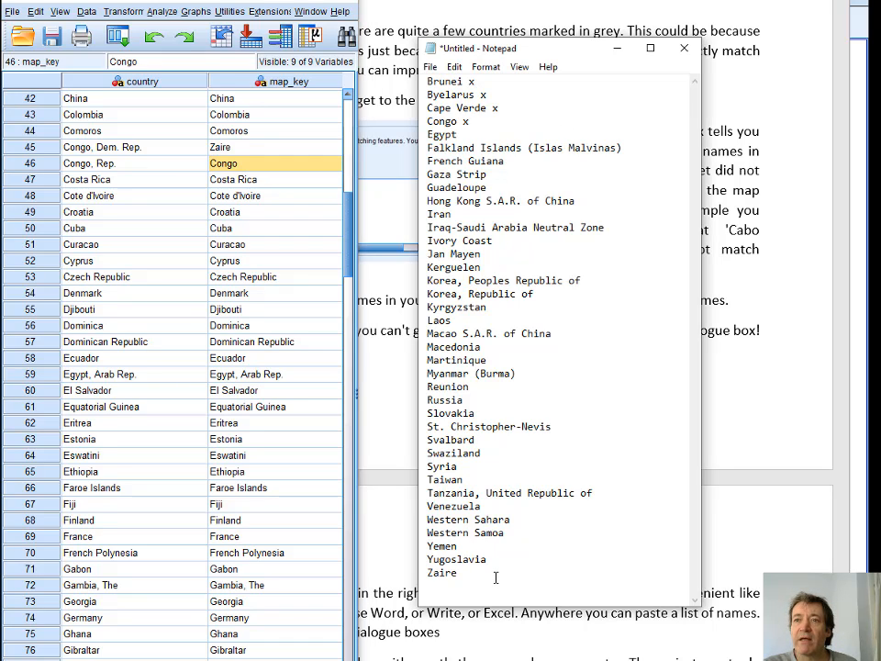
pyautogui.click(465, 135)
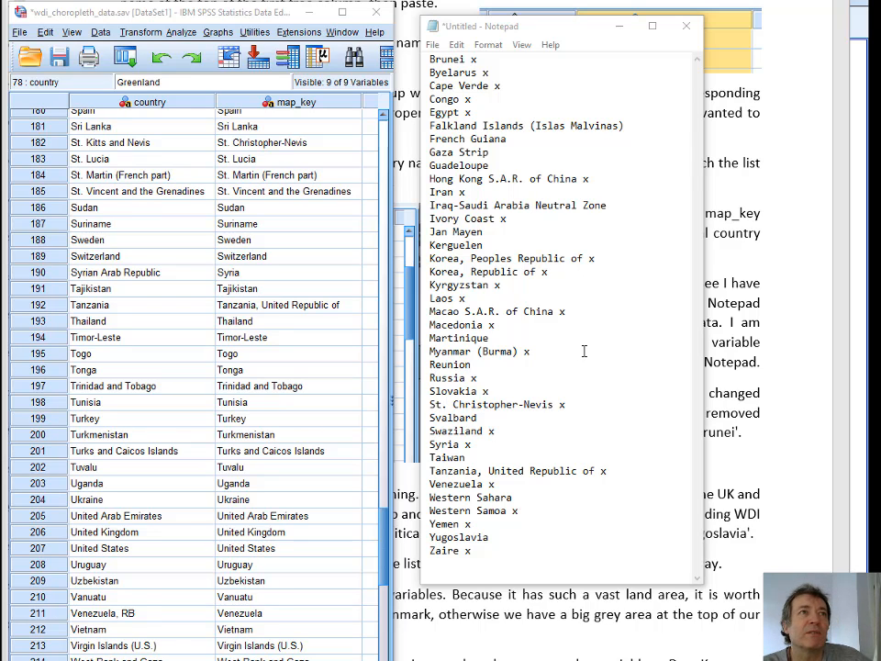
pyautogui.press('Home')
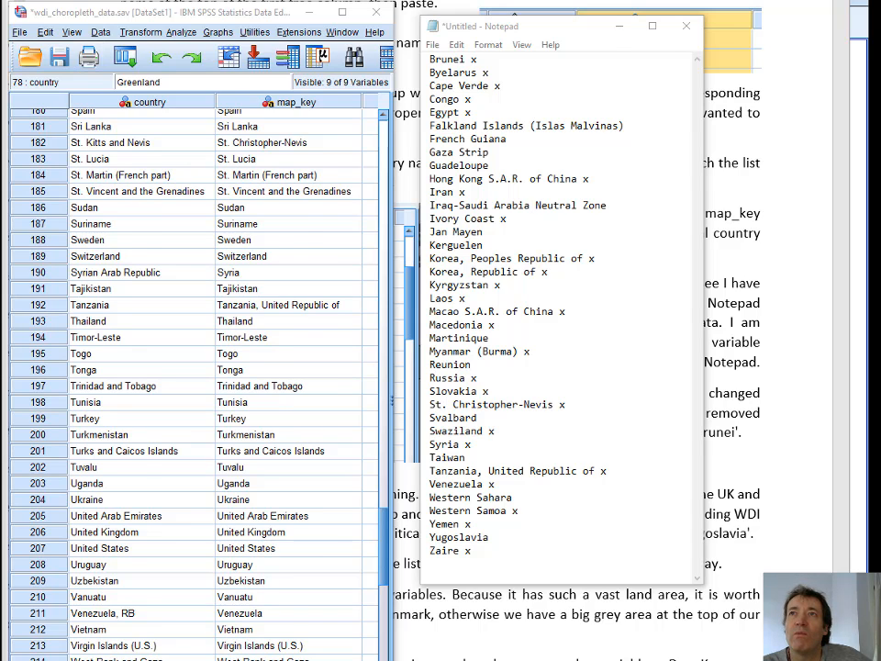
pyautogui.hotkey('alt', 'Tab')
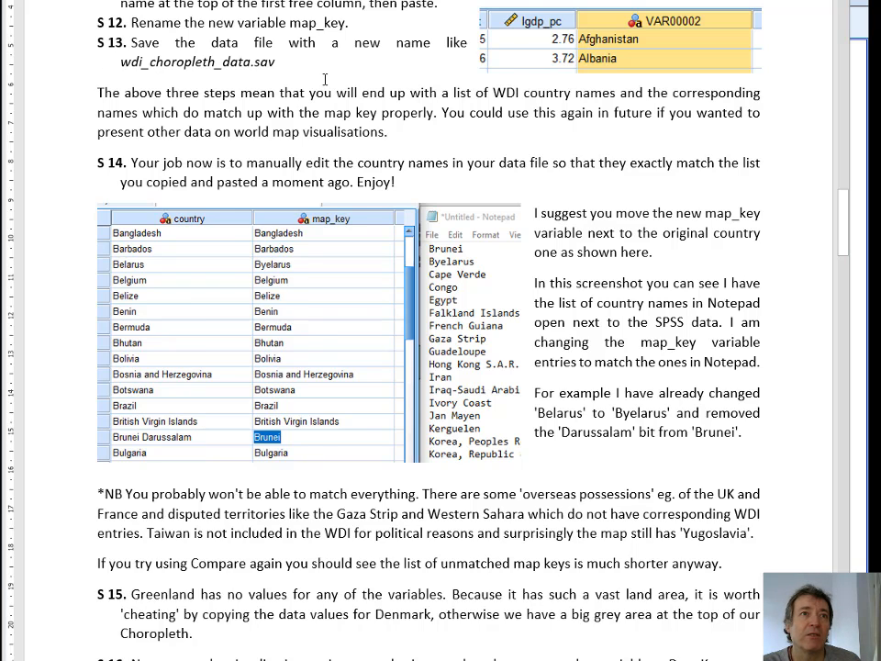
pyautogui.hotkey('alt', 'Tab')
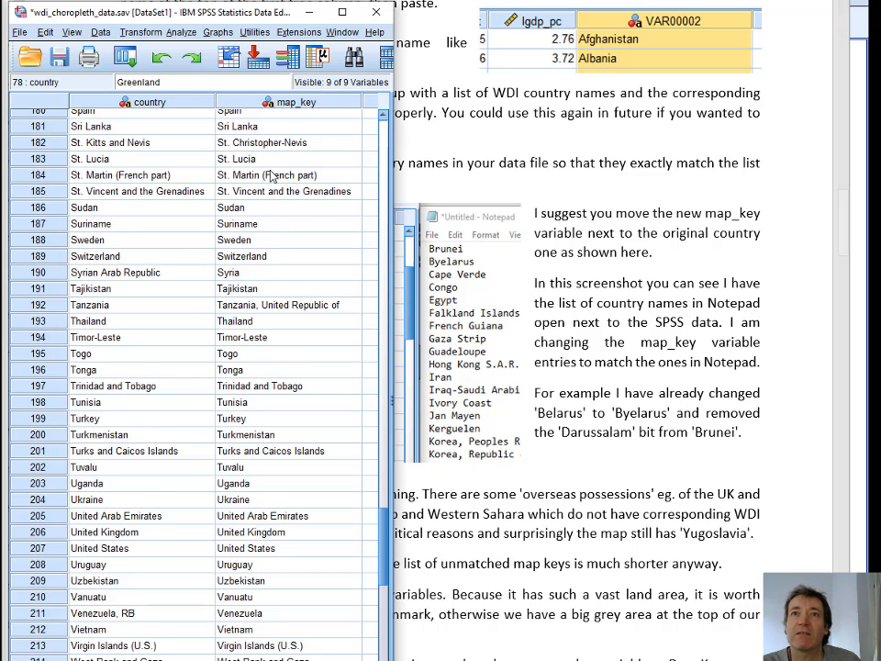
pyautogui.click(17, 33)
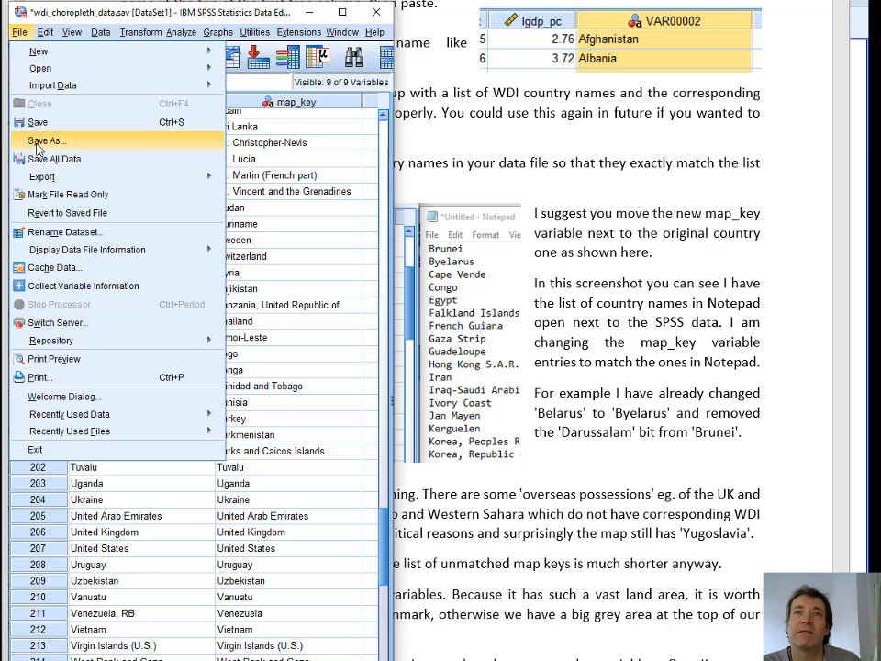
pyautogui.click(48, 11)
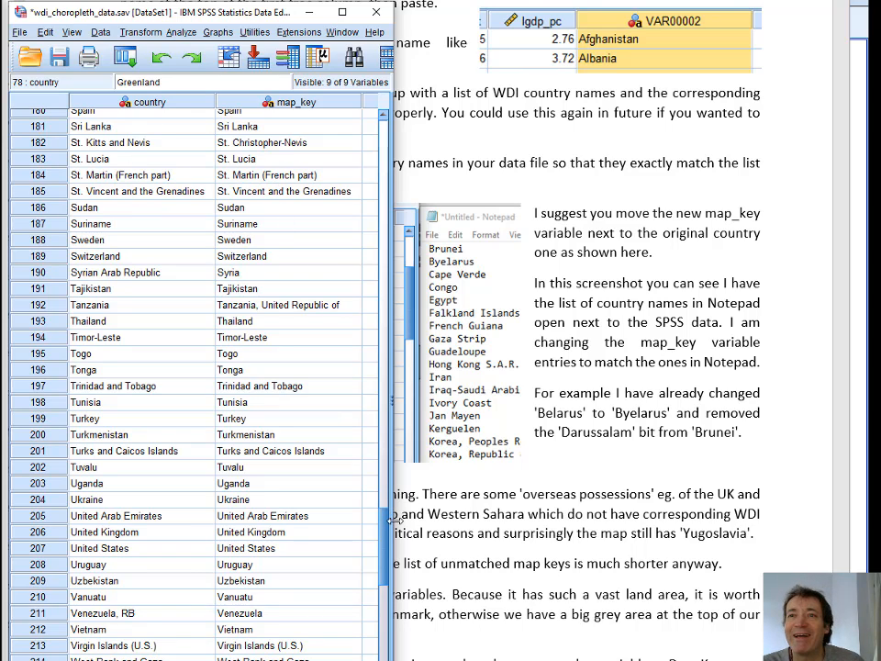
pyautogui.scroll(-7, 383, 541)
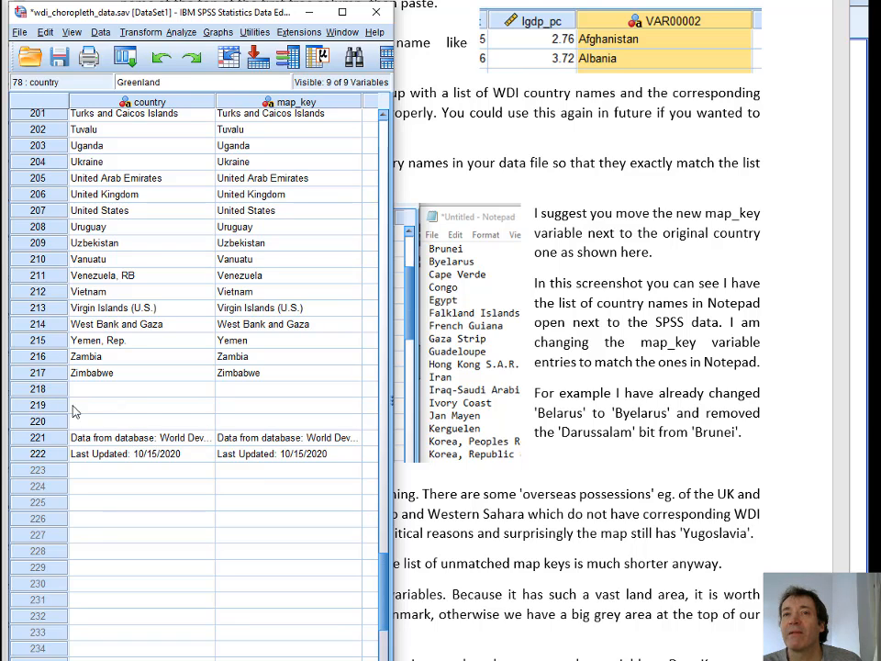
# - Delete the blank and source-note rows 218 to 222 below Zimbabwe from the dataset
pyautogui.moveTo(55, 388); pyautogui.dragTo(58, 453)
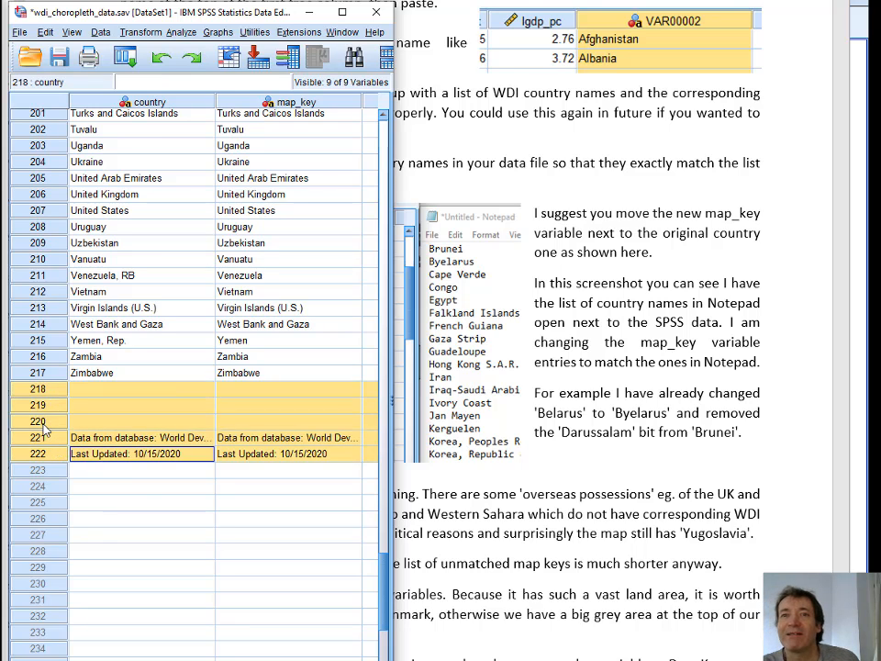
pyautogui.rightClick(42, 424)
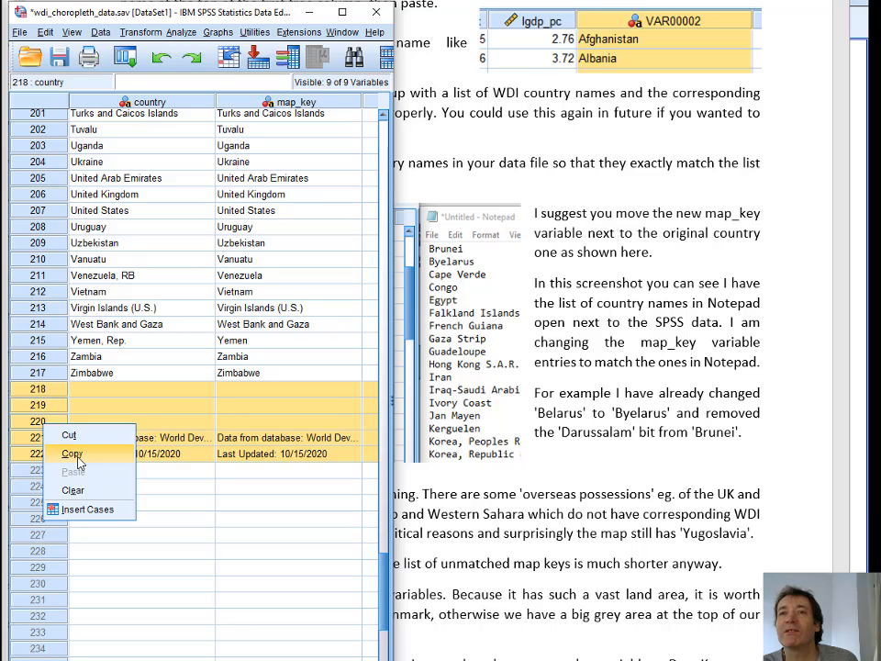
pyautogui.click(72, 453)
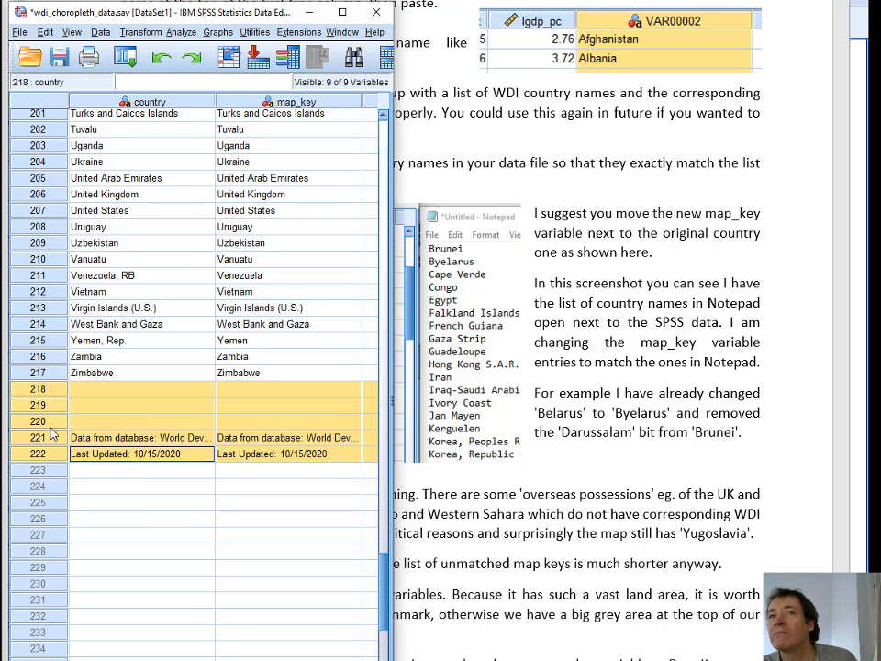
pyautogui.rightClick(52, 435)
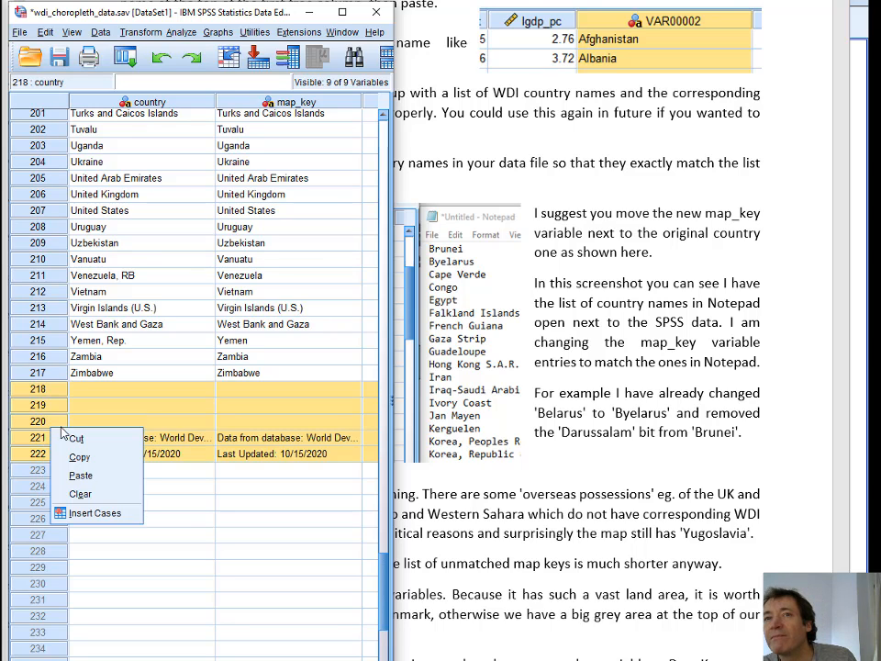
pyautogui.click(72, 496)
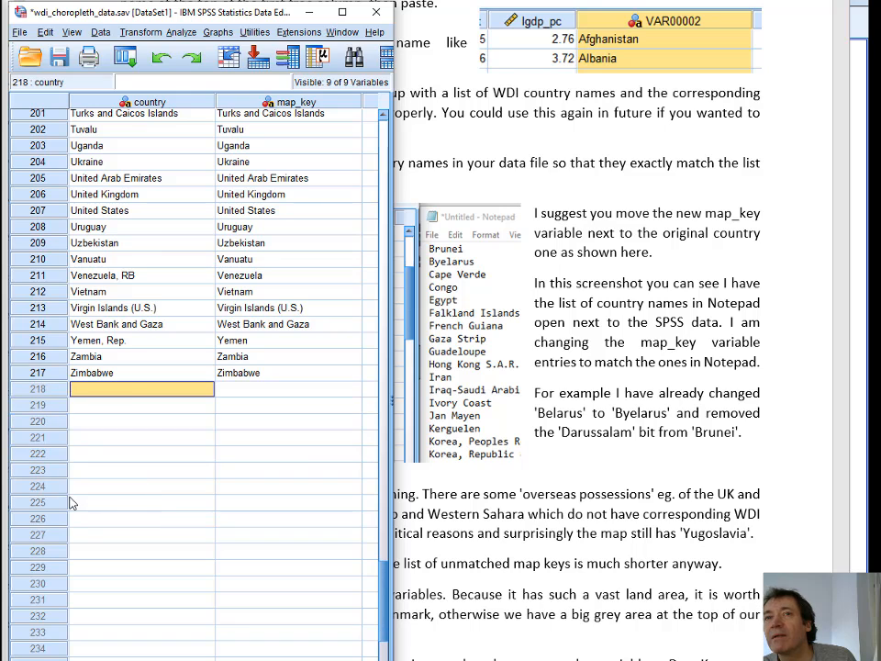
pyautogui.click(131, 372)
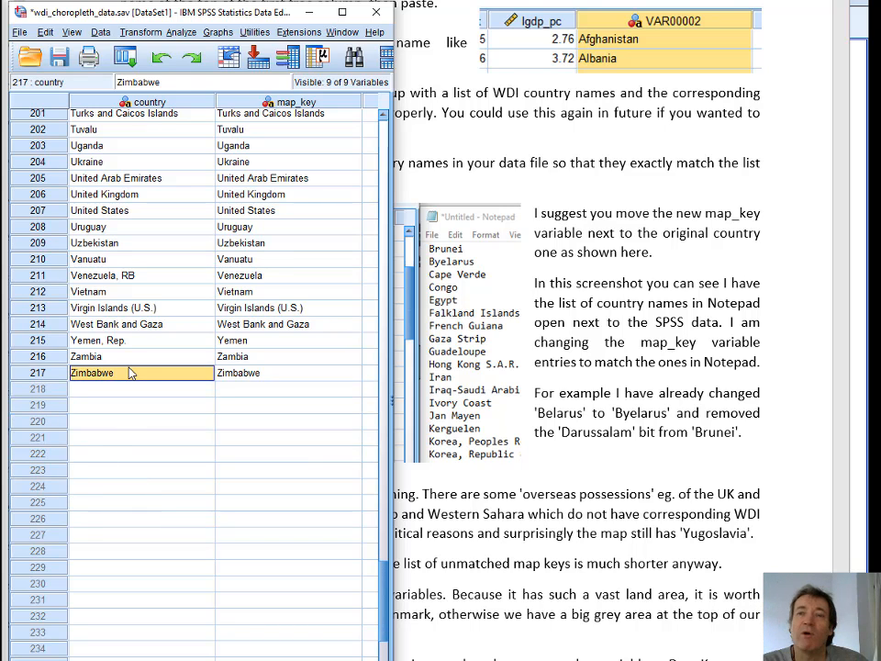
# - Return to the early country rows and widen the data window to show the numeric variables beside map_key
pyautogui.scroll(10, 132, 372)
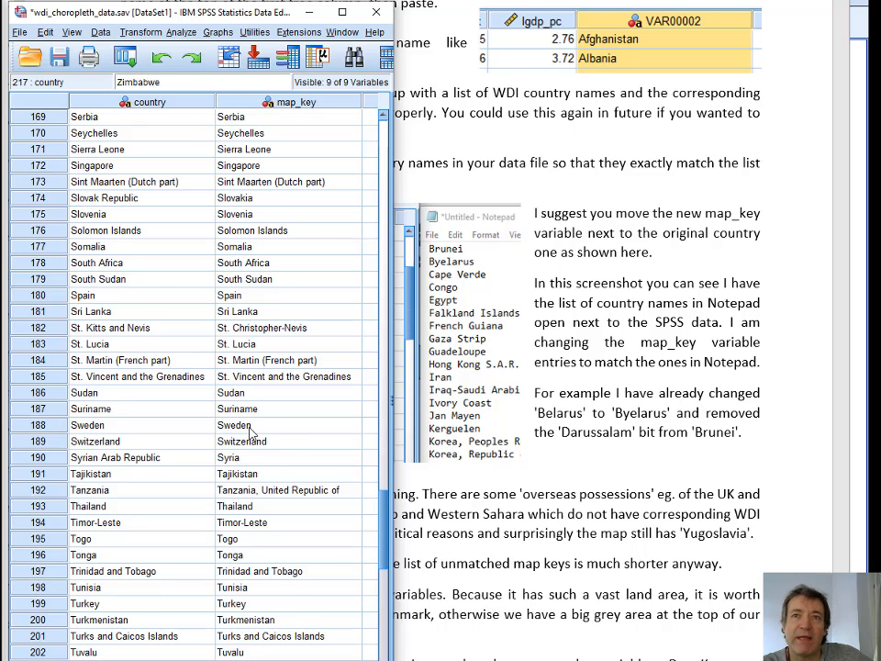
pyautogui.scroll(9, 250, 429)
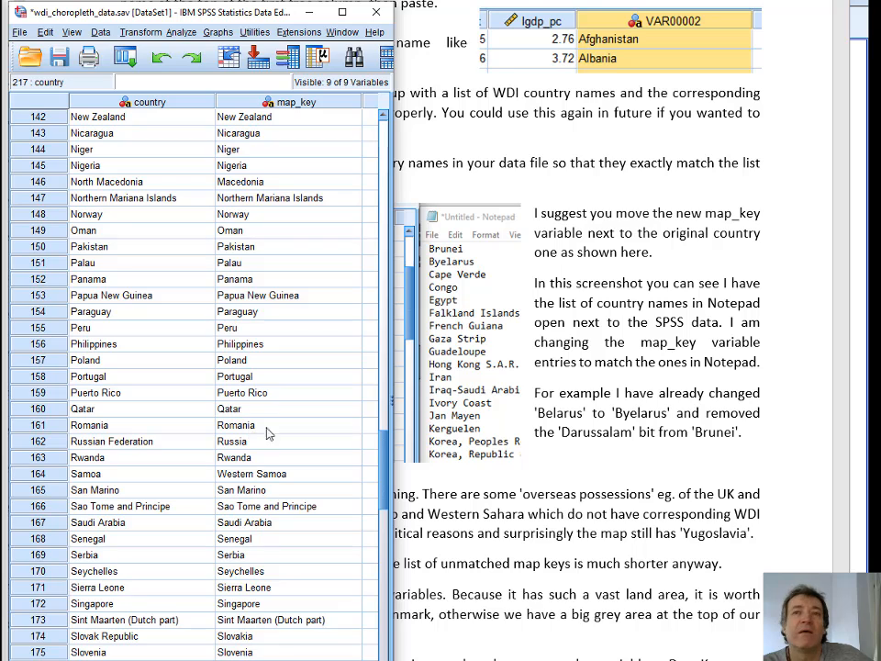
pyautogui.moveTo(383, 471); pyautogui.dragTo(383, 209)
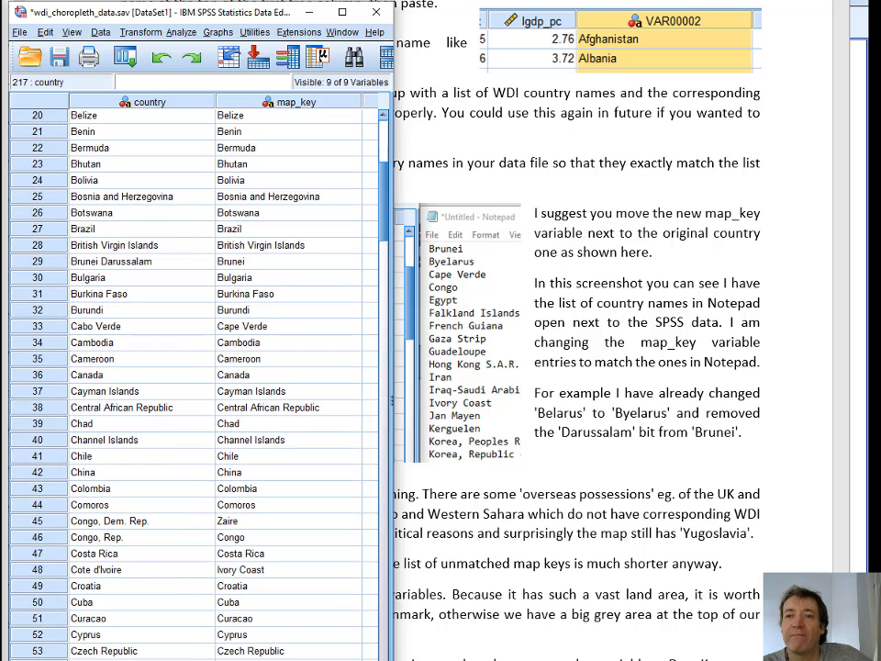
pyautogui.moveTo(393, 413); pyautogui.dragTo(834, 413)
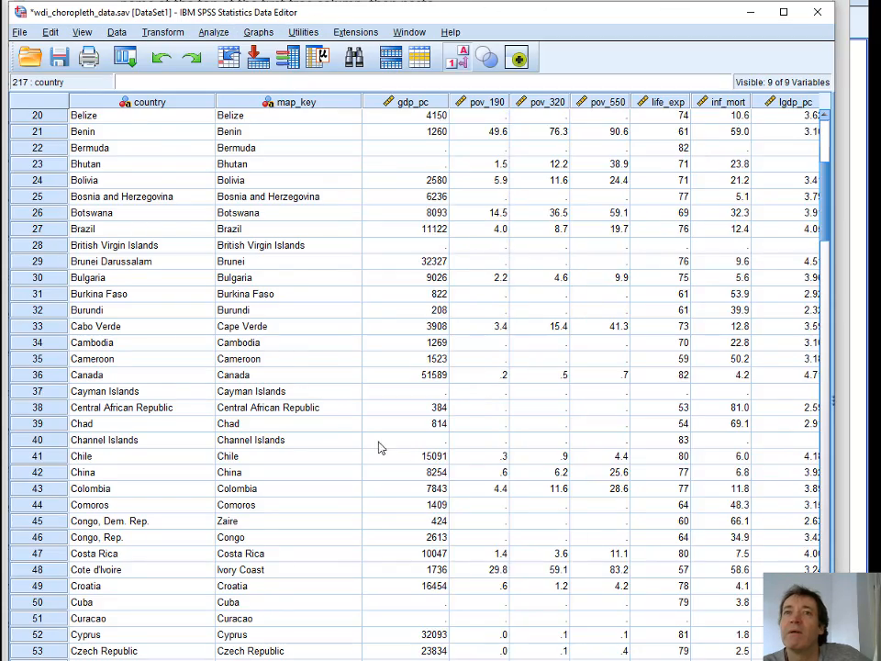
# - Copy Denmark's values for all variables from gdp_pc through lgdp_pc
pyautogui.scroll(-1, 194, 459)
pyautogui.scroll(-2, 194, 461)
pyautogui.scroll(-5, 193, 459)
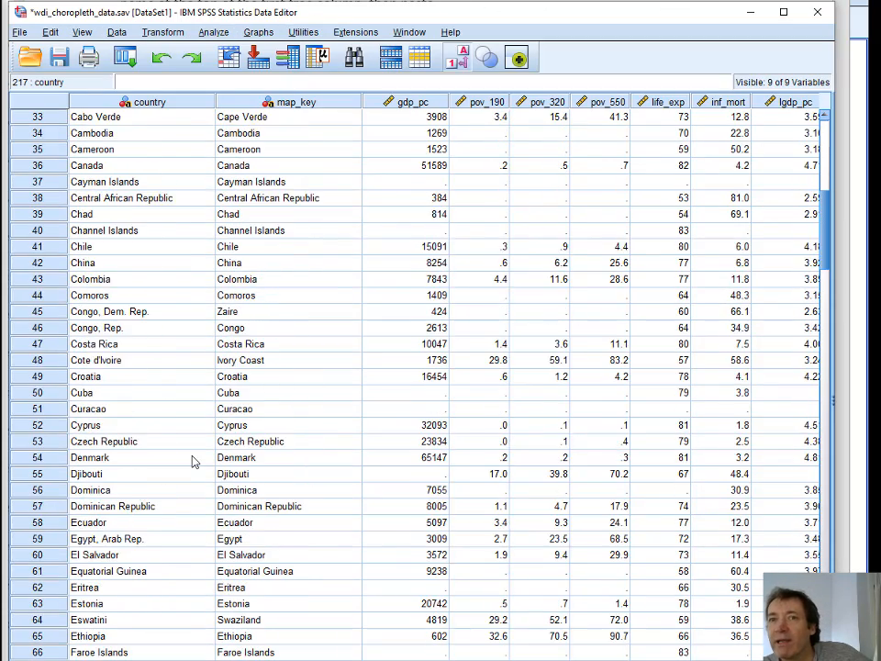
pyautogui.scroll(-3, 143, 341)
pyautogui.scroll(-2, 142, 340)
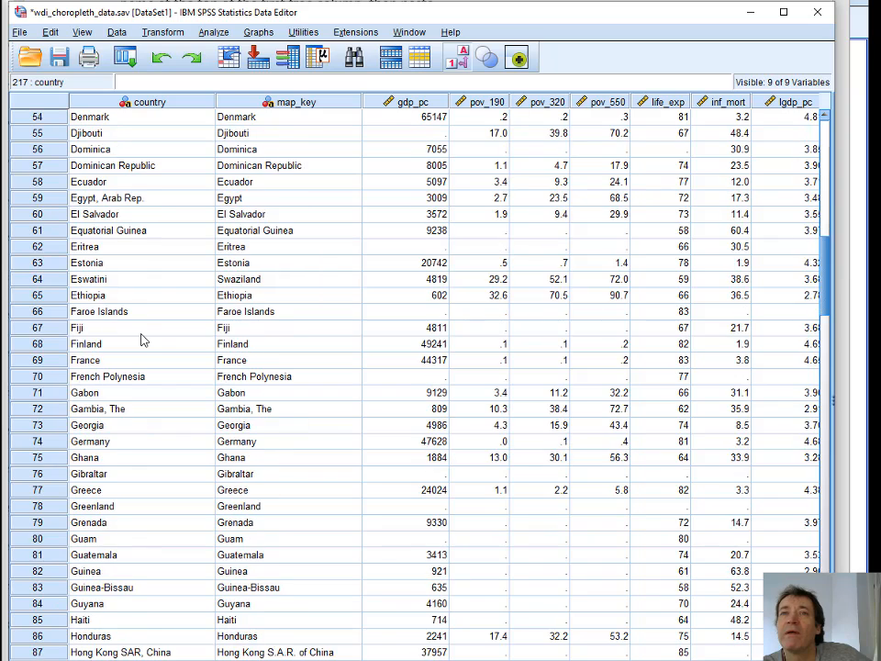
pyautogui.scroll(-2, 142, 340)
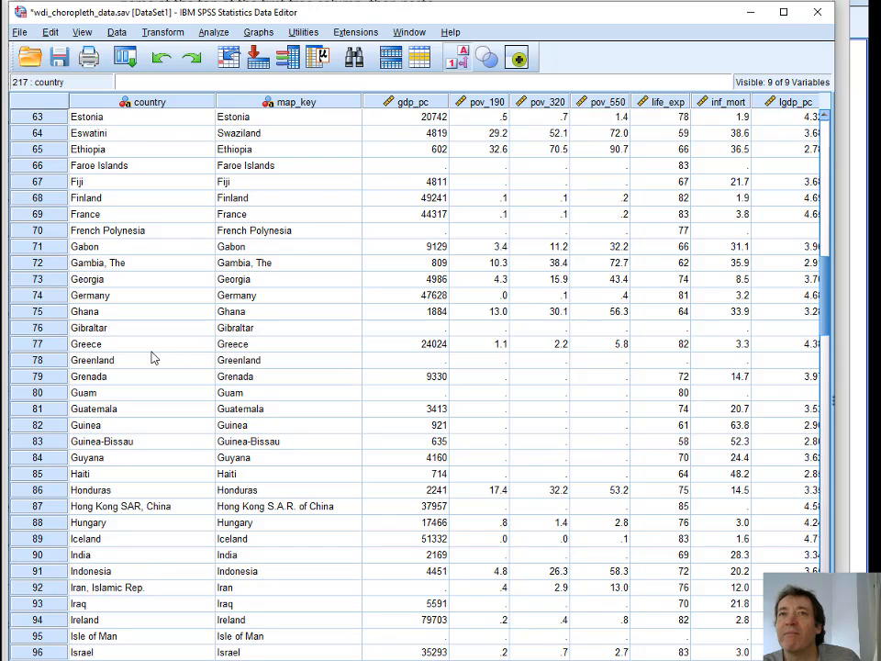
pyautogui.scroll(6, 154, 358)
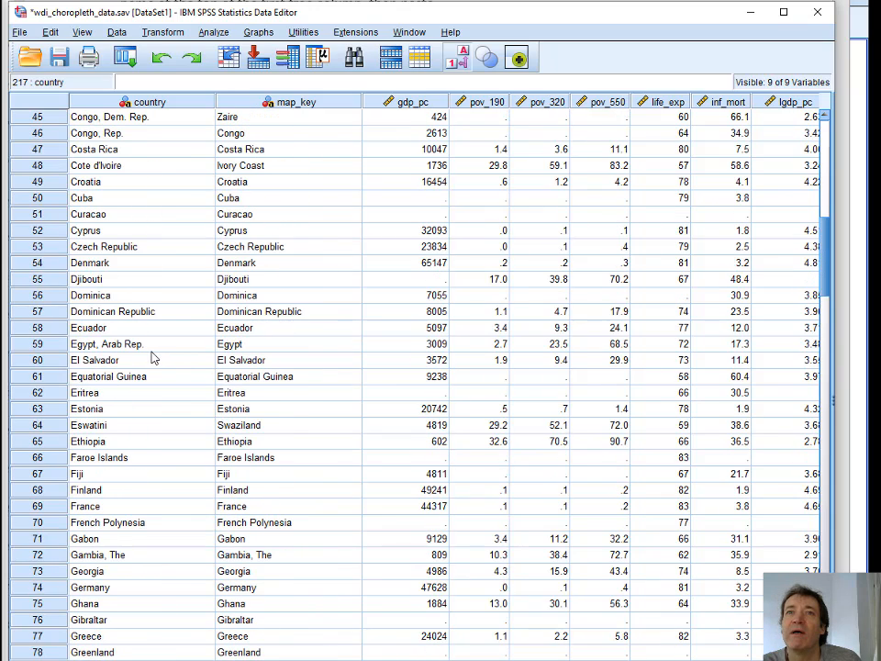
pyautogui.click(400, 263)
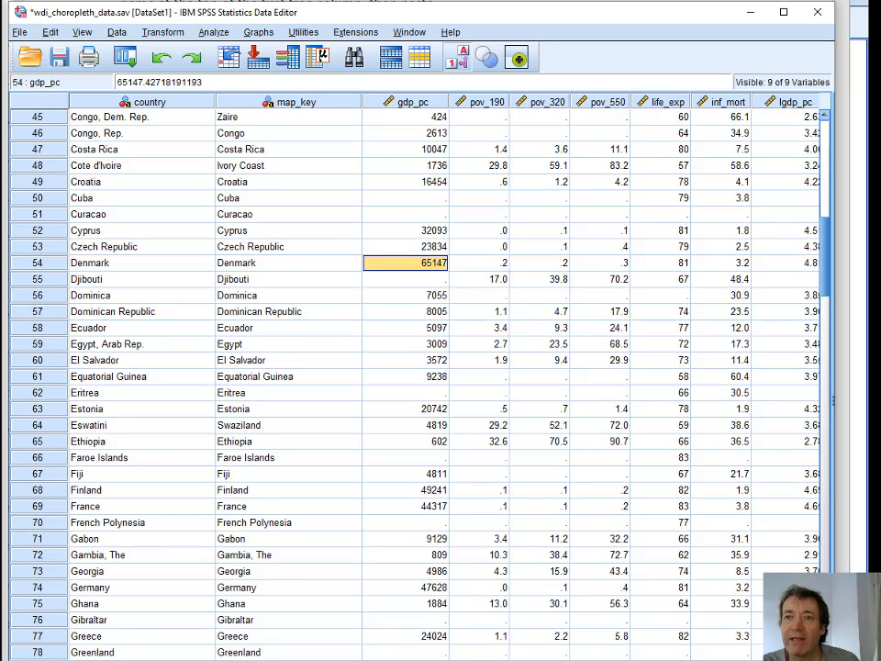
pyautogui.hscroll(1, 440, 385)
pyautogui.hscroll(1, 440, 385)
pyautogui.keyDown('shift'); pyautogui.click(667, 264); pyautogui.keyUp('shift')
pyautogui.hotkey('ctrl', 'c')
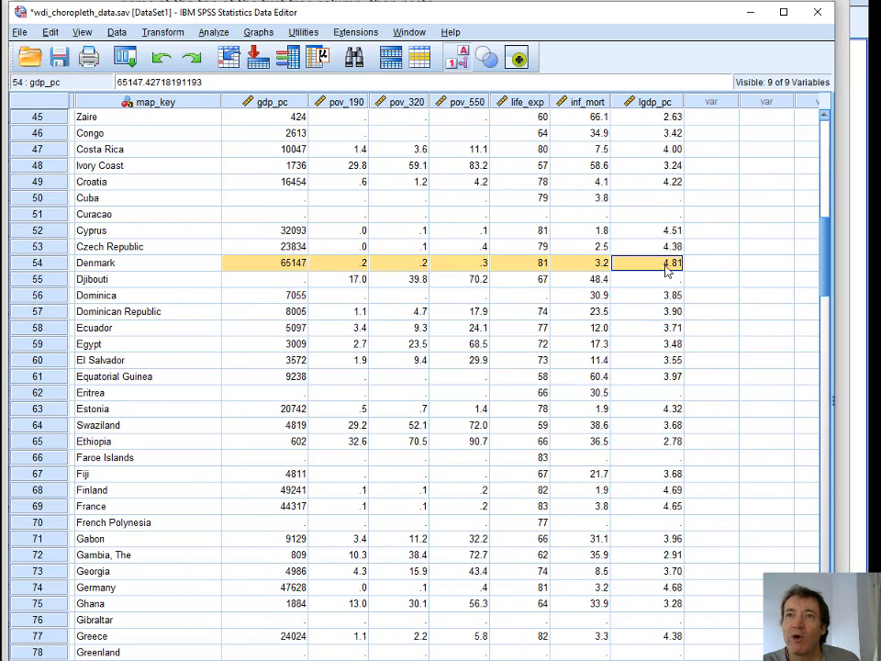
# - Paste Denmark's values into the Greenland row, starting at gdp_pc, and check the filled row
pyautogui.scroll(-3, 314, 291)
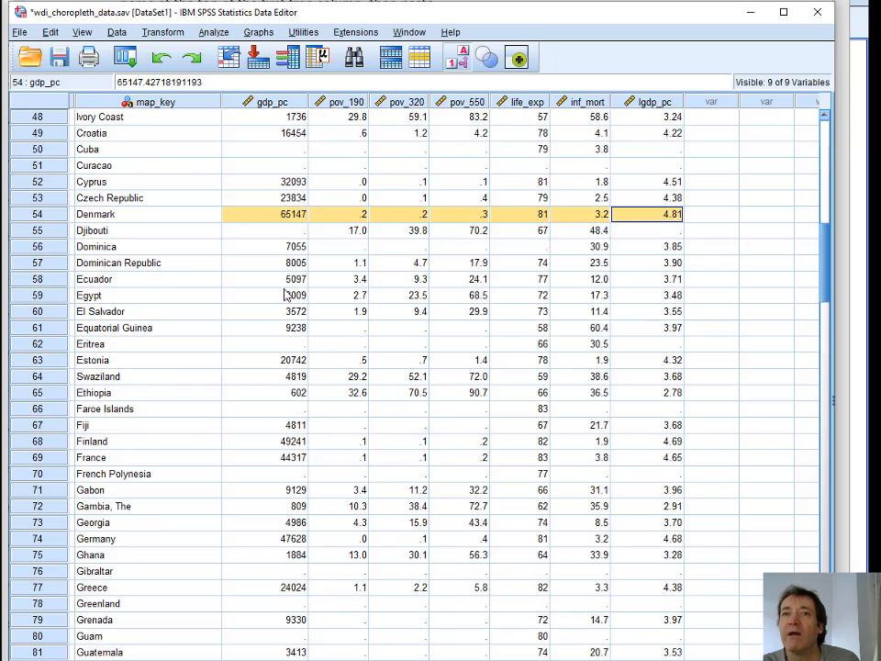
pyautogui.scroll(-2, 269, 409)
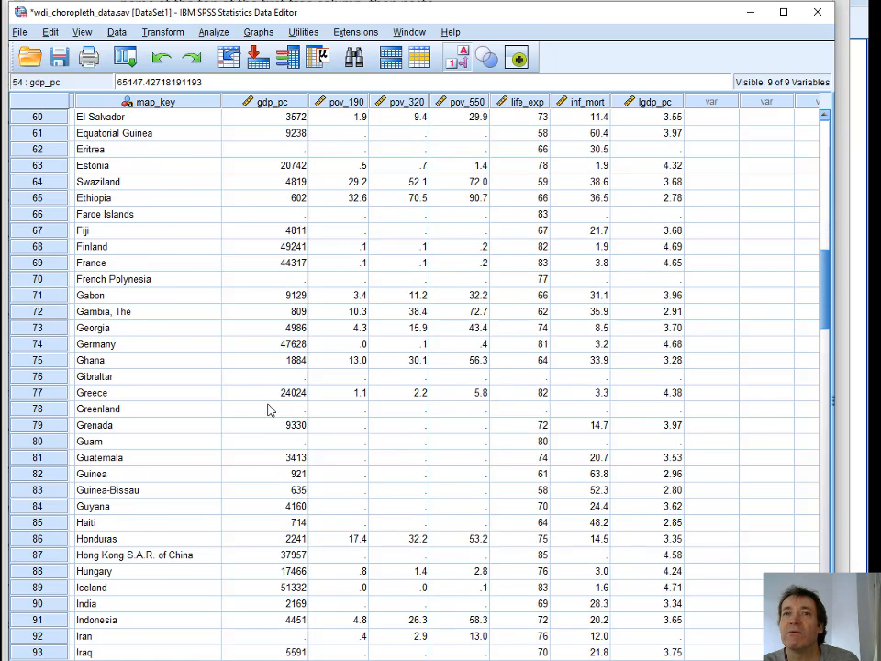
pyautogui.click(280, 414)
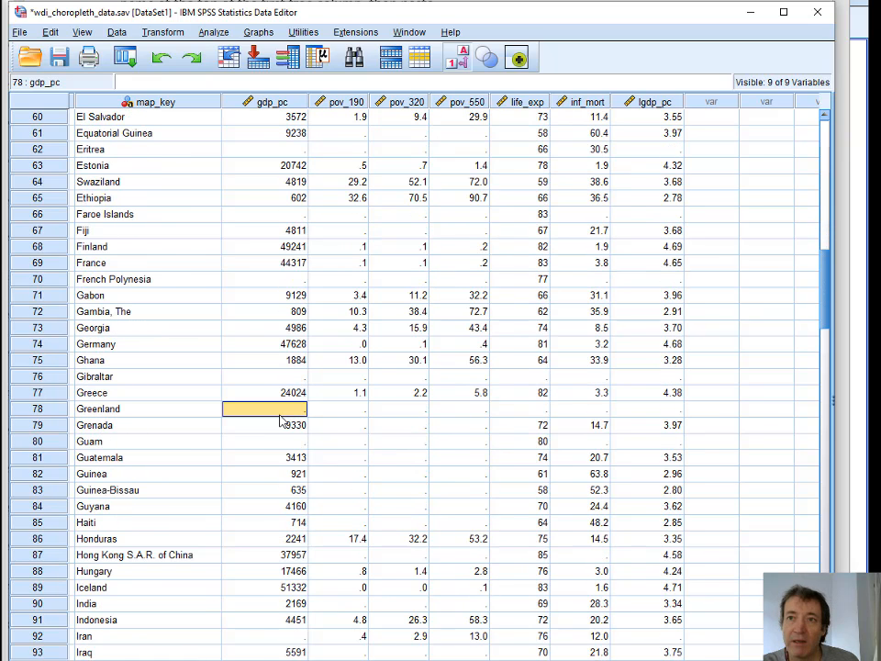
pyautogui.hotkey('ctrl', 'v')
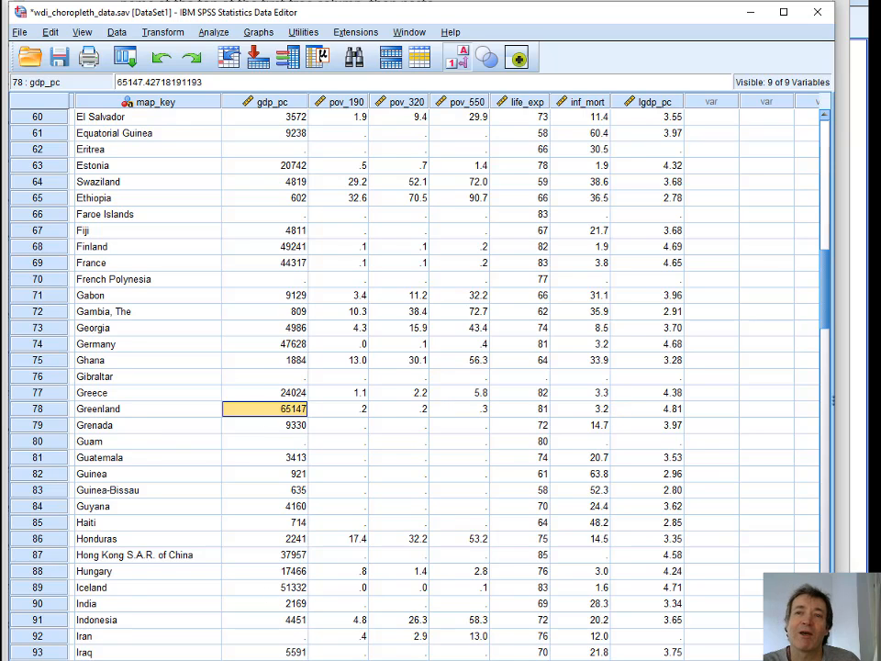
pyautogui.hscroll(-3, 415, 385)
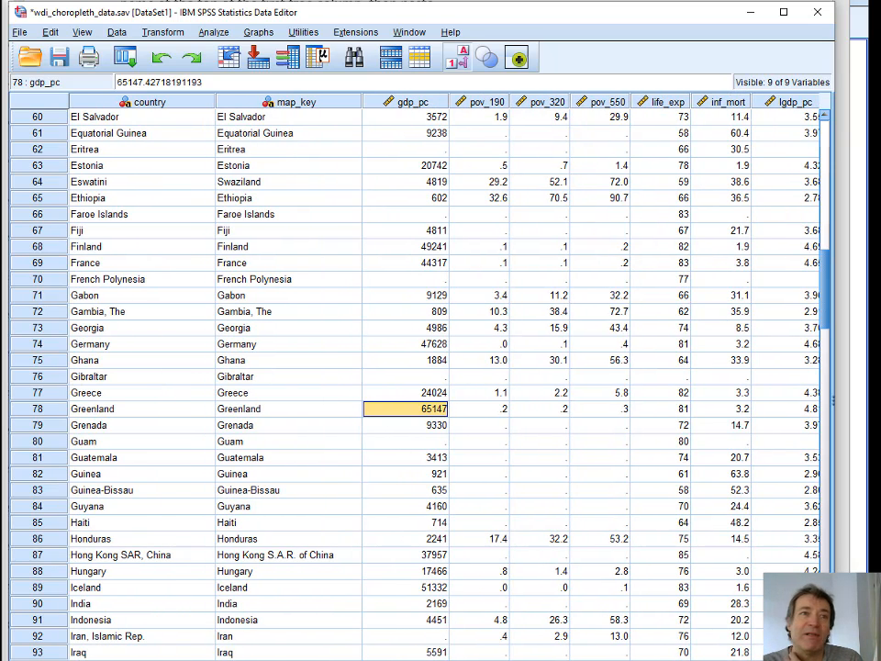
pyautogui.click(146, 412)
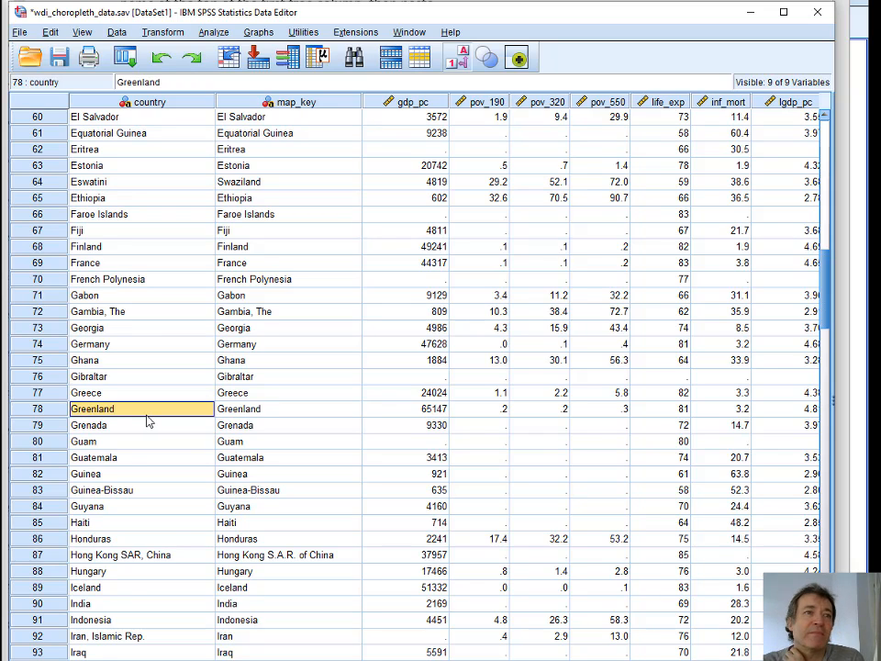
pyautogui.scroll(2, 147, 420)
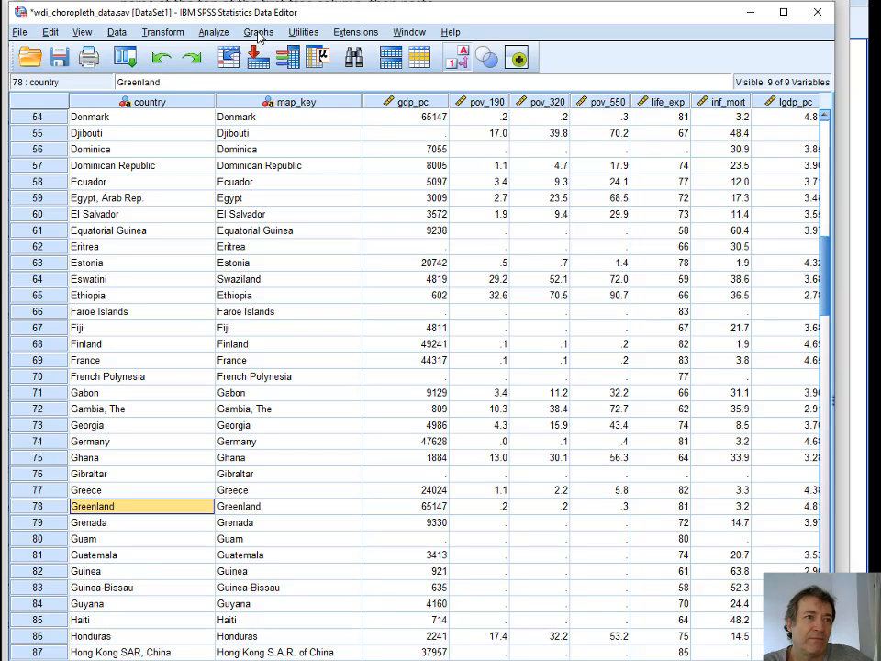
# - Set up a Choropleth of Means in the Graphboard Template Chooser with map_key as the data key and life_exp as the color
pyautogui.click(259, 33)
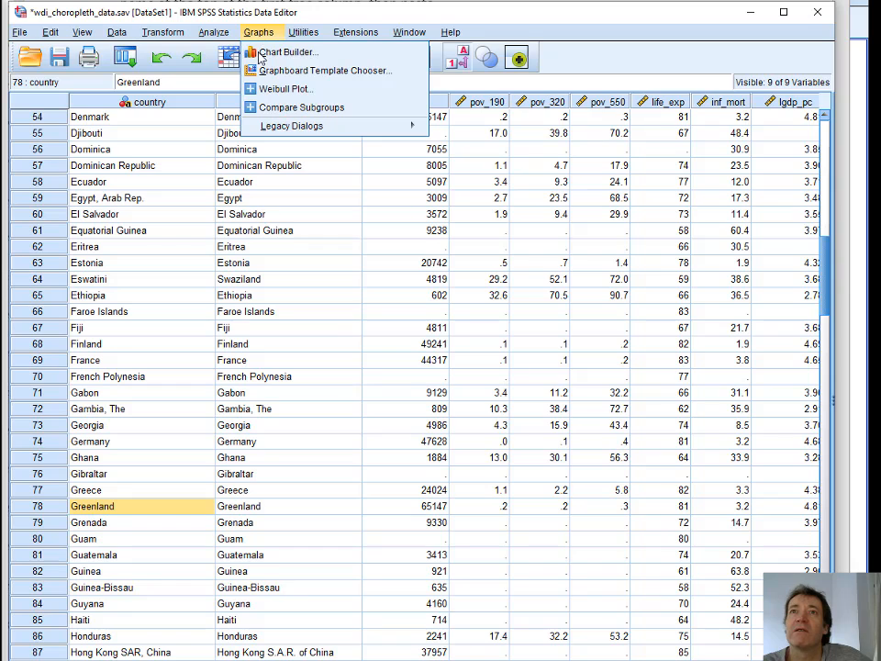
pyautogui.click(269, 70)
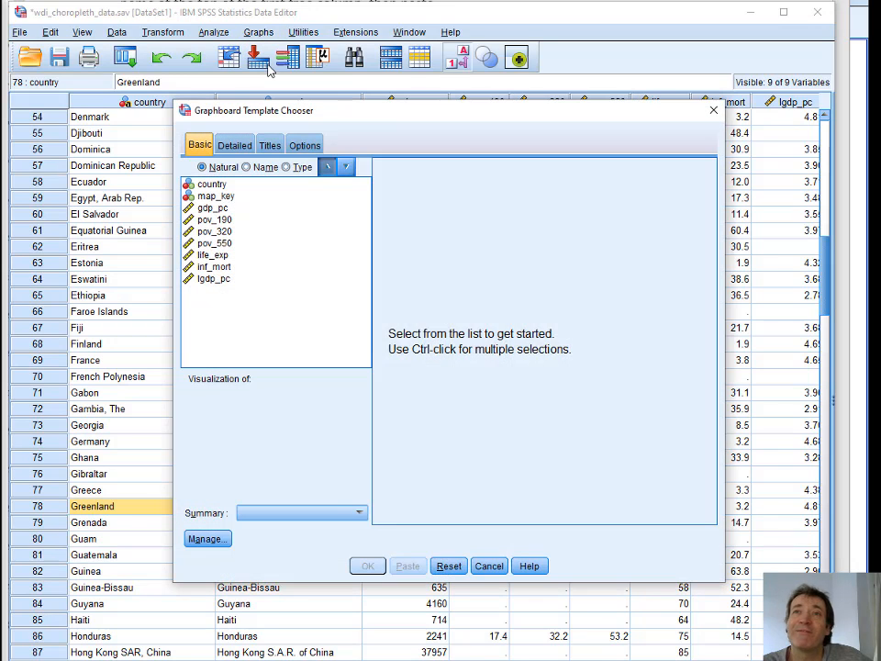
pyautogui.click(236, 146)
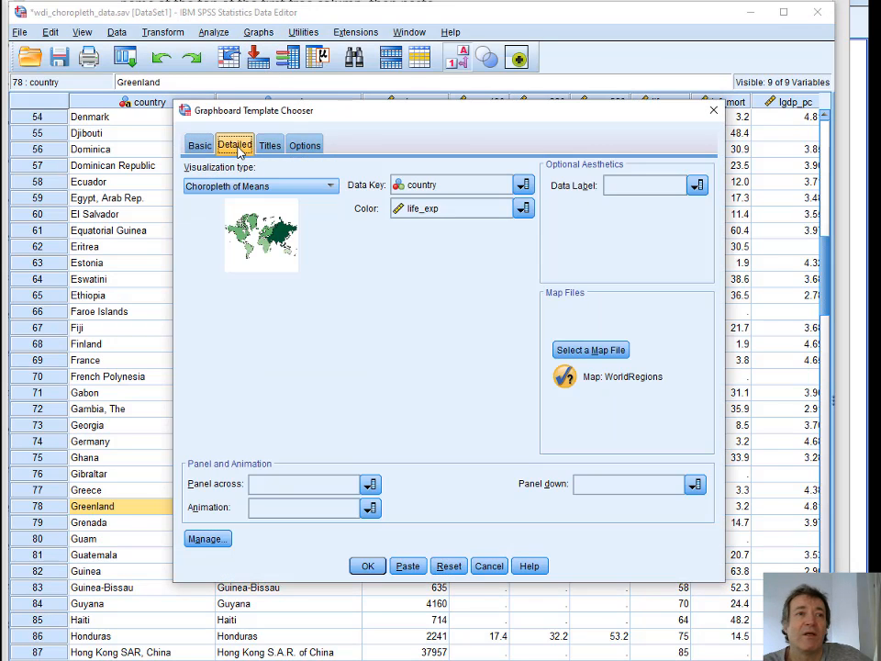
pyautogui.click(522, 185)
pyautogui.click(425, 235)
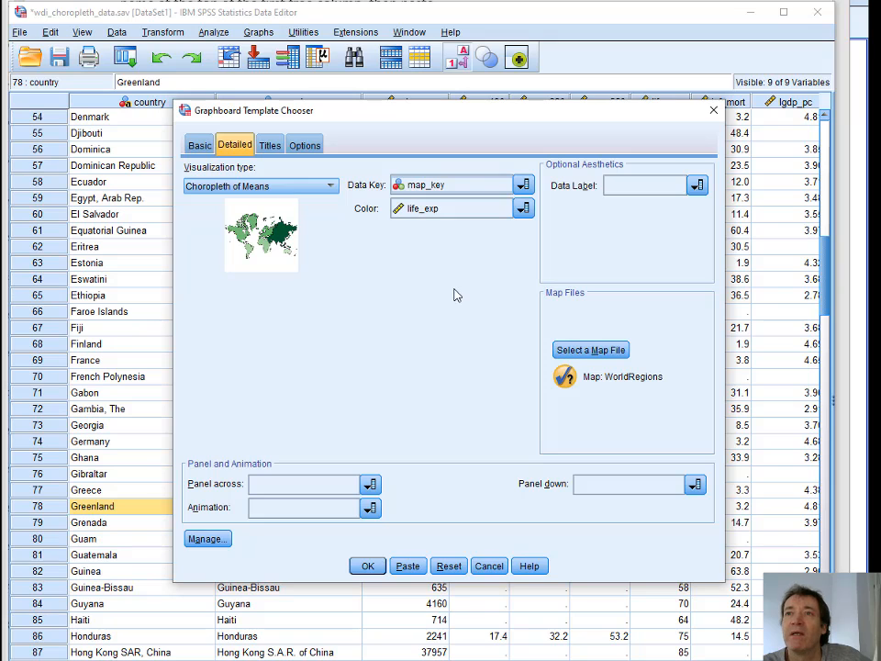
# - Compare the map_key values with the WorldRegions map and examine the full list of unmatched map keys
pyautogui.click(588, 352)
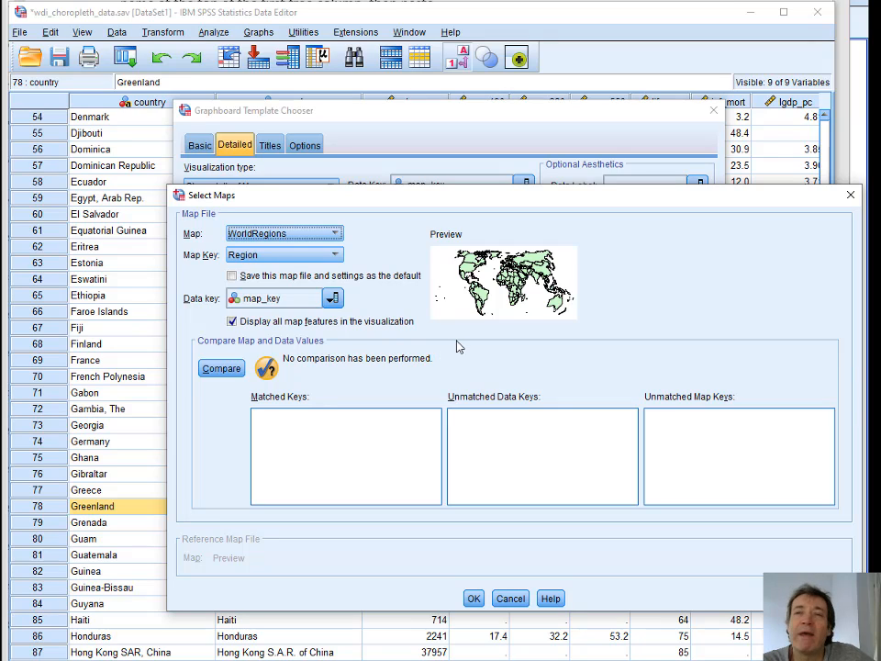
pyautogui.click(220, 369)
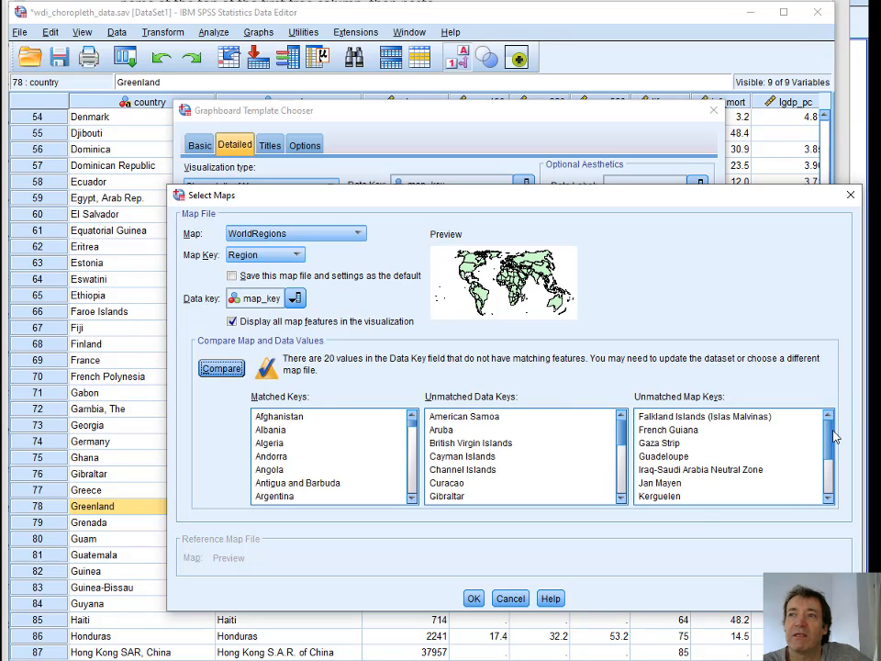
pyautogui.moveTo(828, 449); pyautogui.dragTo(828, 485)
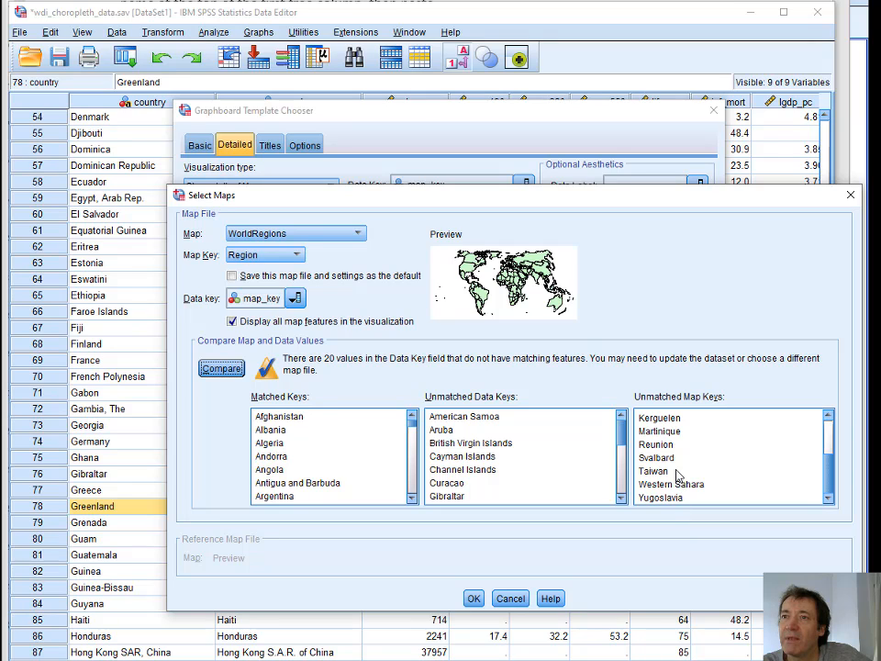
pyautogui.moveTo(828, 467); pyautogui.dragTo(831, 418)
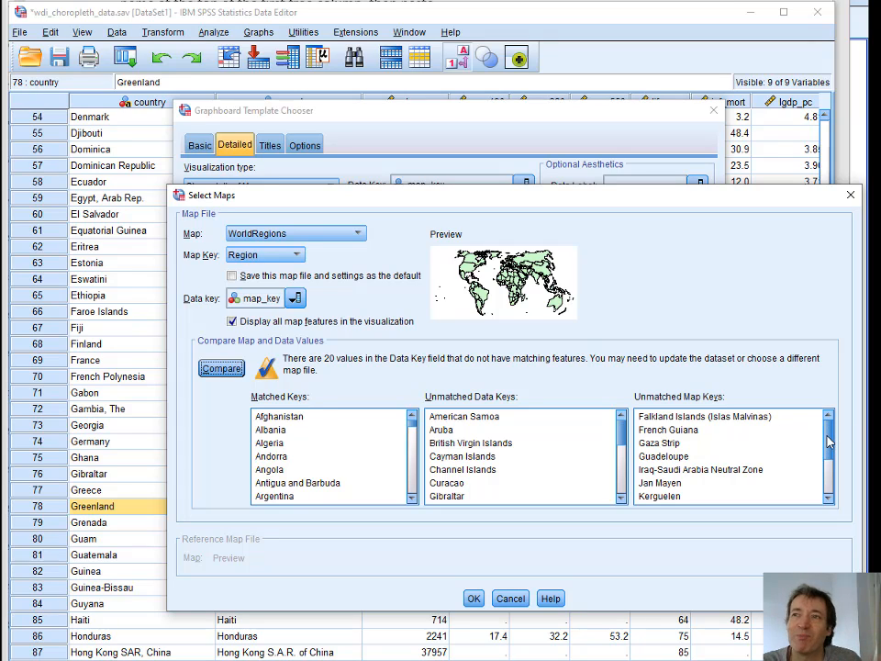
pyautogui.moveTo(828, 441)
pyautogui.mouseDown()
pyautogui.moveTo(828, 473)
pyautogui.moveTo(830, 437)
pyautogui.mouseUp()
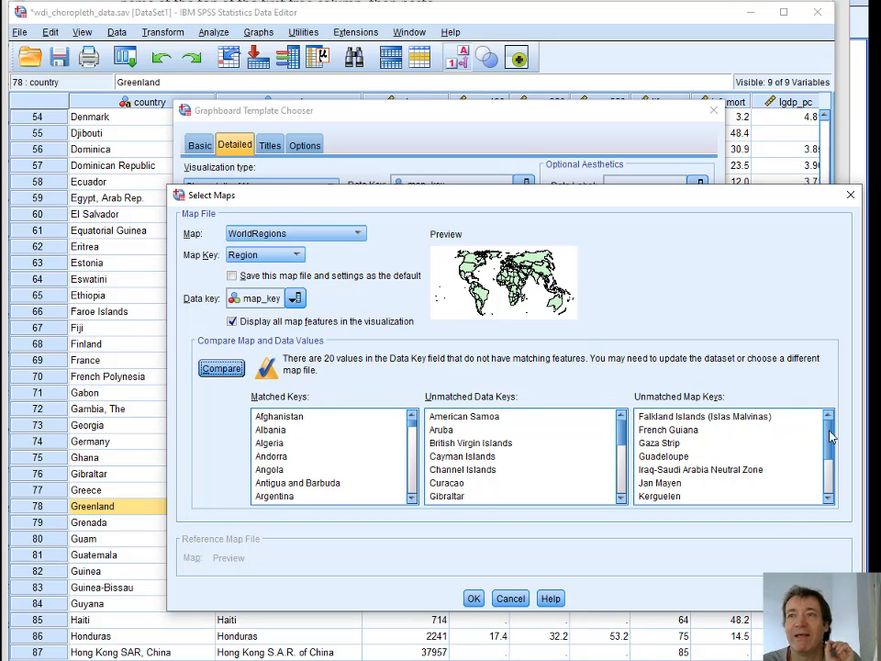
pyautogui.moveTo(830, 436); pyautogui.dragTo(828, 466)
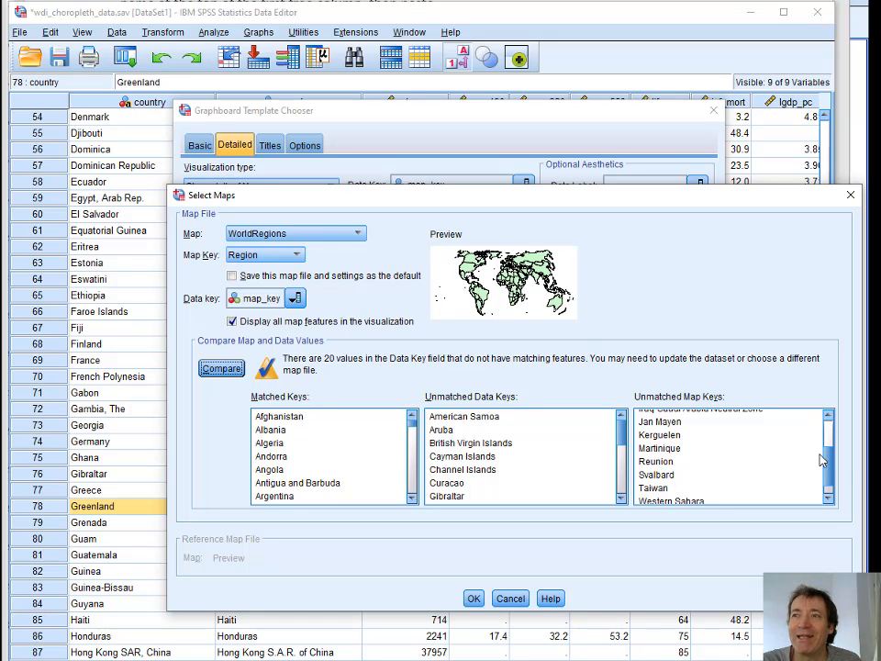
pyautogui.moveTo(828, 469); pyautogui.dragTo(829, 484)
pyautogui.moveTo(828, 447); pyautogui.dragTo(830, 474)
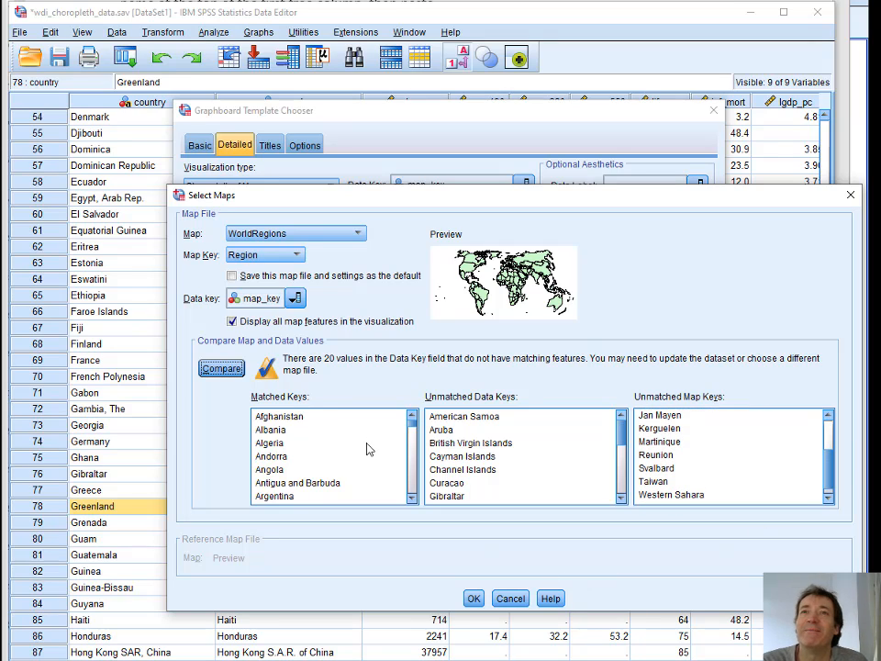
# - Accept the map selection, generate the choropleth and bring the output viewer to the front
pyautogui.click(474, 598)
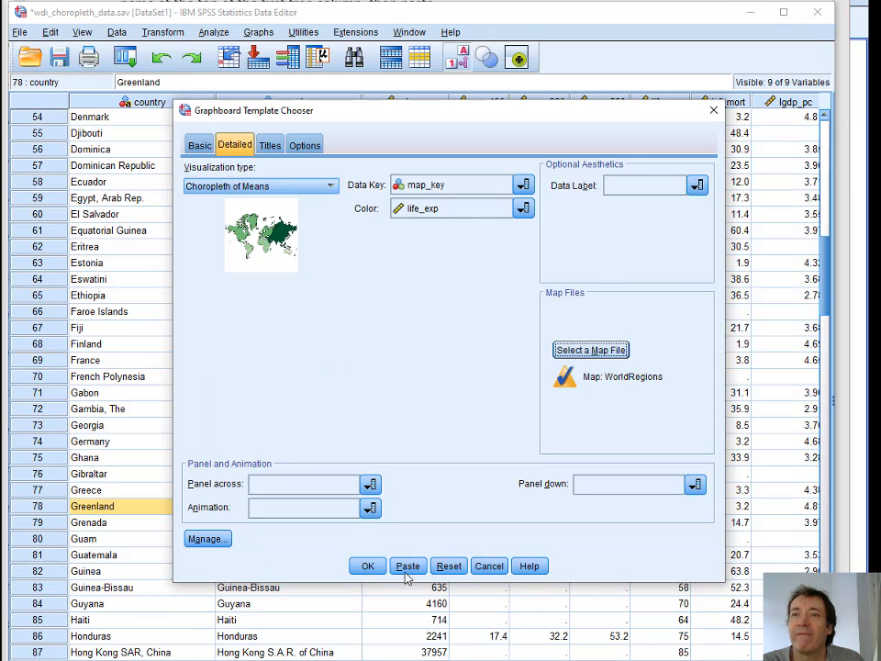
pyautogui.click(369, 566)
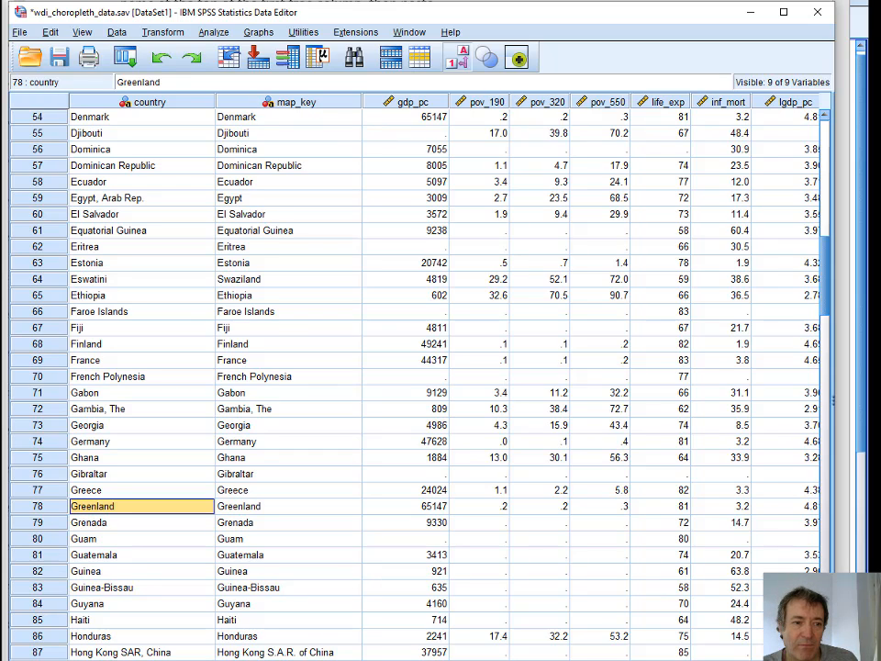
pyautogui.hotkey('alt', 'Tab')
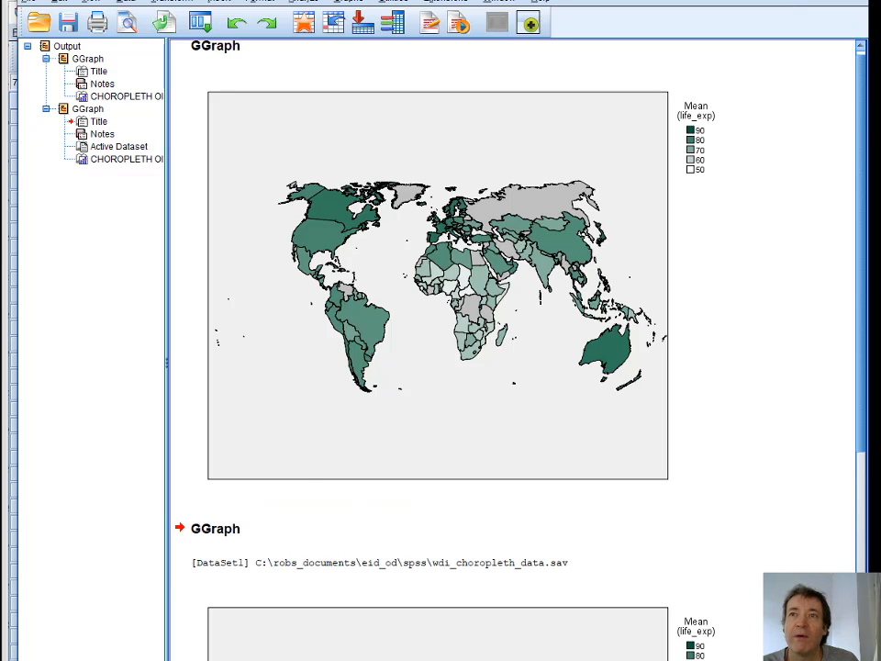
# - Compare the earlier country-based choropleth with the new map_key one in the output and select the new map
pyautogui.scroll(-3, 761, 223)
pyautogui.scroll(-7, 760, 223)
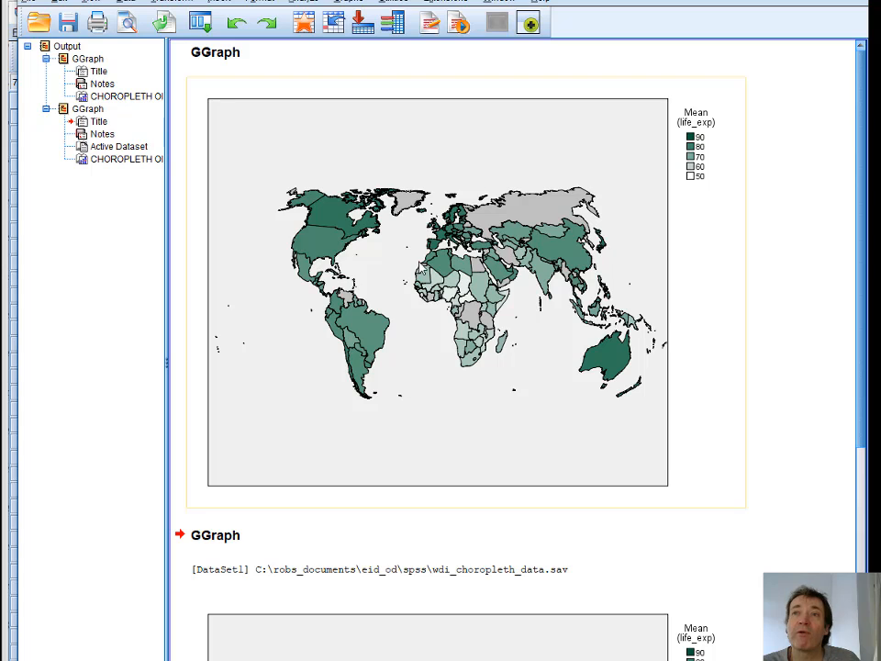
pyautogui.scroll(-8, 732, 350)
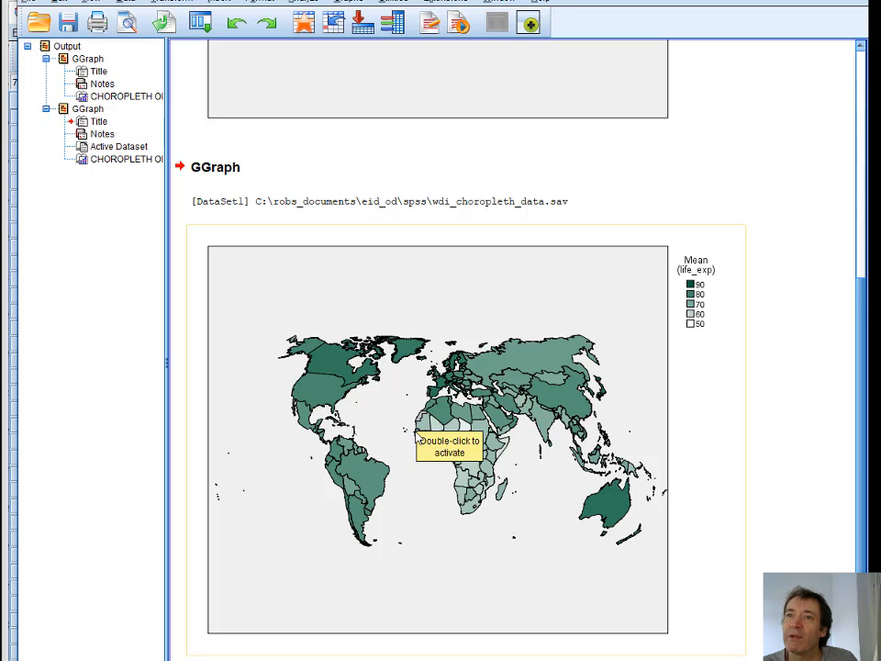
pyautogui.click(562, 620)
pyautogui.click(562, 620)
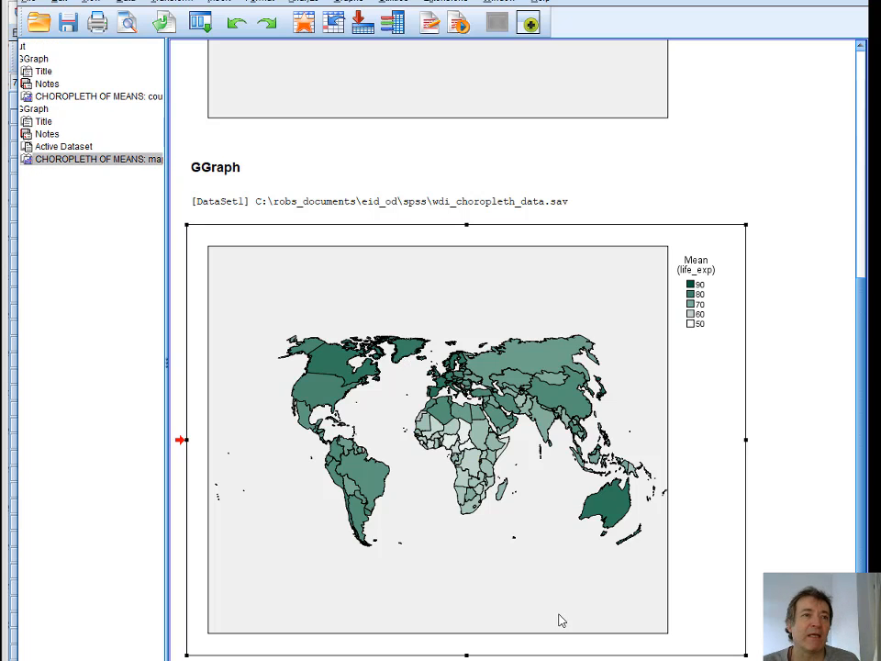